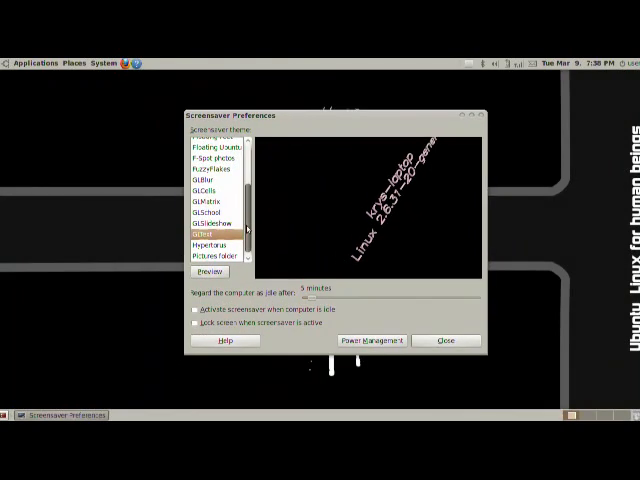
pyautogui.moveTo(246, 229); pyautogui.dragTo(247, 179)
# Step: Browse AntSpotlight, Cosmos, Fiberlamp, Floating Feet and Floating Ubuntu, then preview Floating Ubuntu full-screen
pyautogui.click(224, 166)
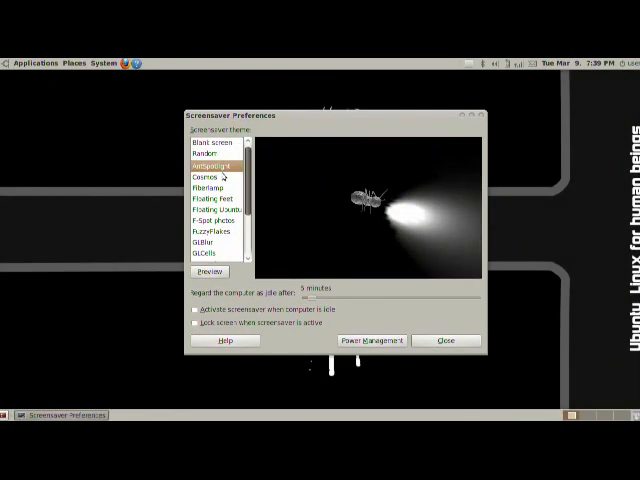
pyautogui.click(223, 178)
pyautogui.click(222, 188)
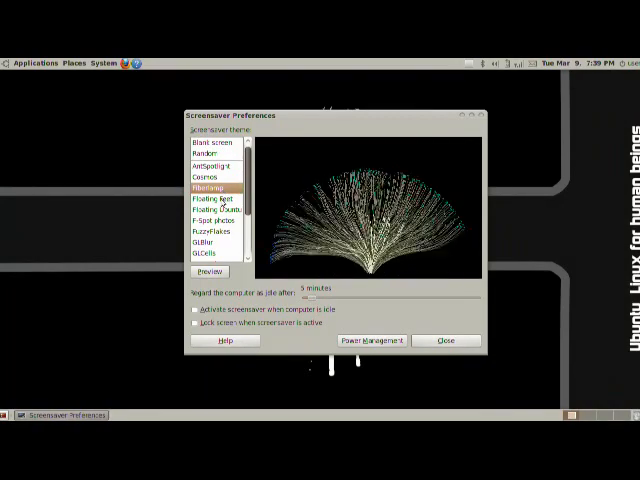
pyautogui.click(221, 200)
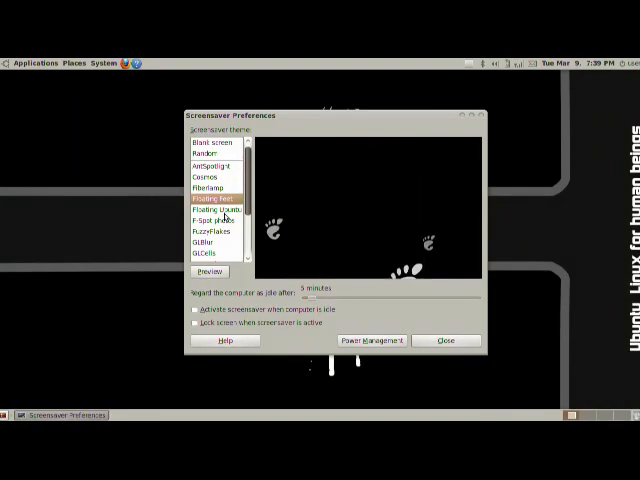
pyautogui.click(225, 210)
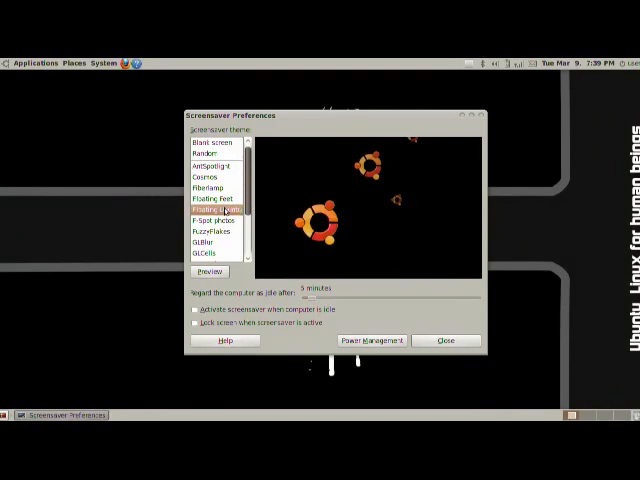
pyautogui.click(217, 273)
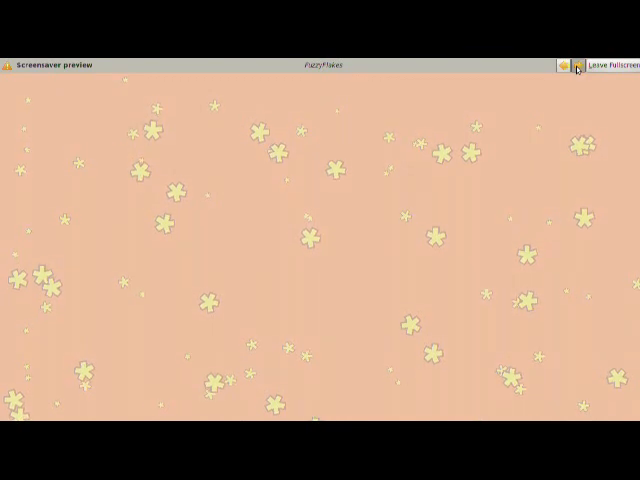
# Step: Step the full-screen preview through GLCells, GLSchool, GLSlideshow, GLText to Hypertorus, then leave fullscreen
pyautogui.click(577, 65)
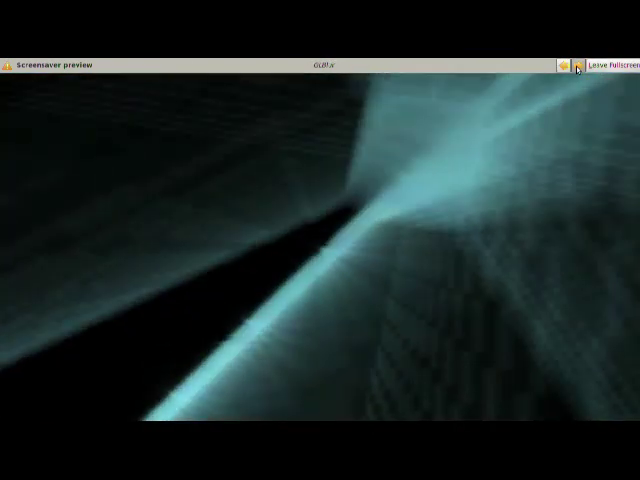
pyautogui.click(577, 65)
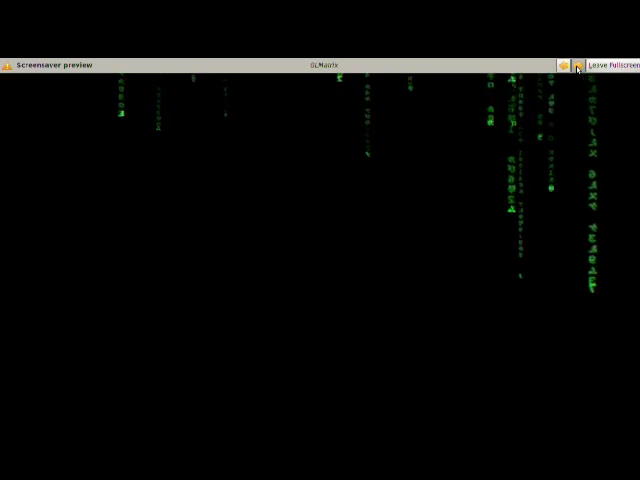
pyautogui.click(577, 67)
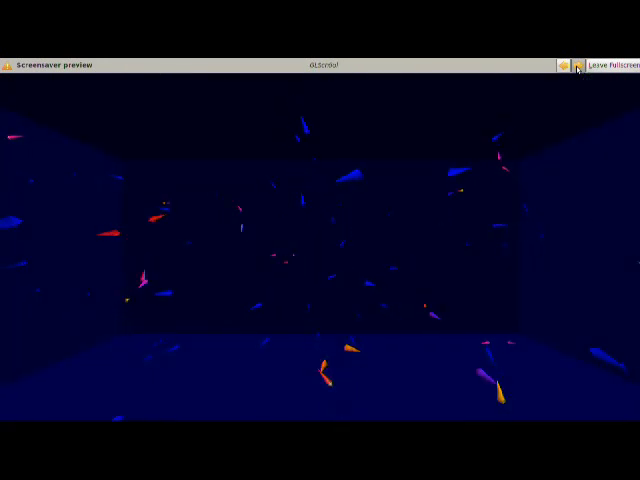
pyautogui.click(577, 67)
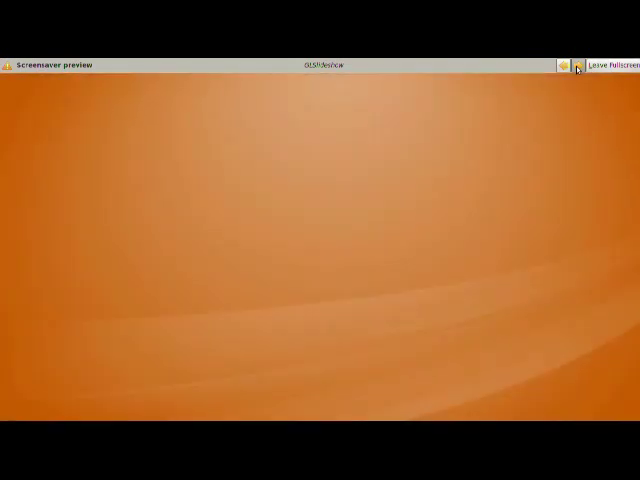
pyautogui.click(577, 67)
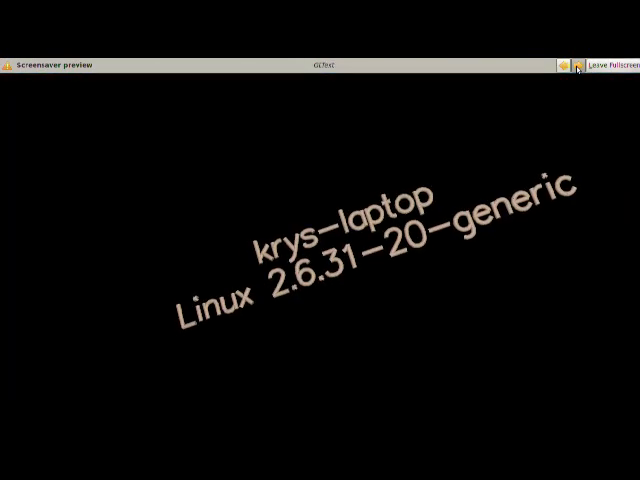
pyautogui.click(577, 67)
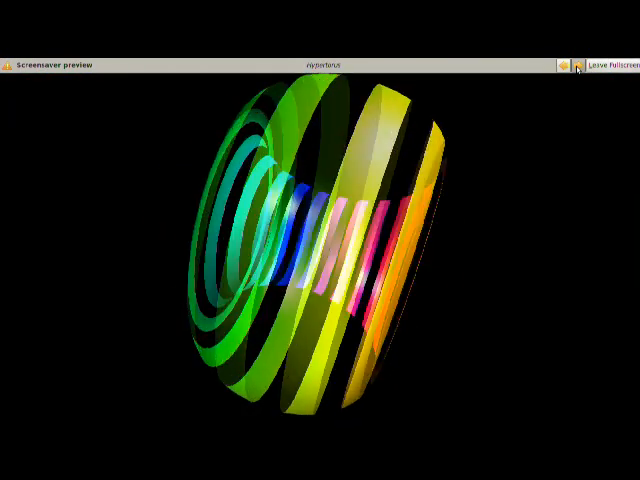
pyautogui.click(608, 65)
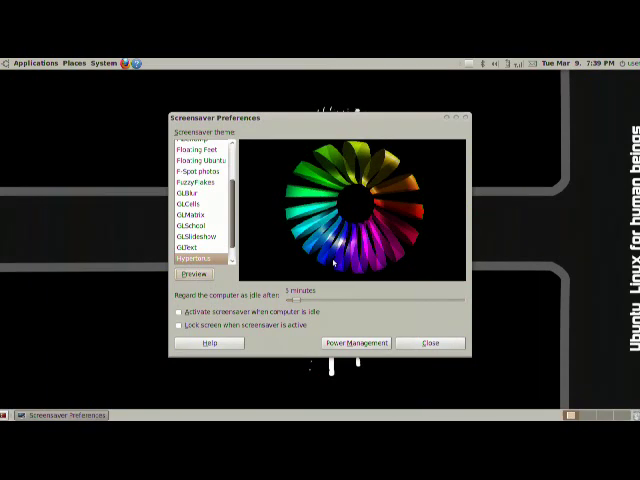
# Step: Choose GLMatrix and activate the screensaver after 40 idle minutes
pyautogui.click(189, 216)
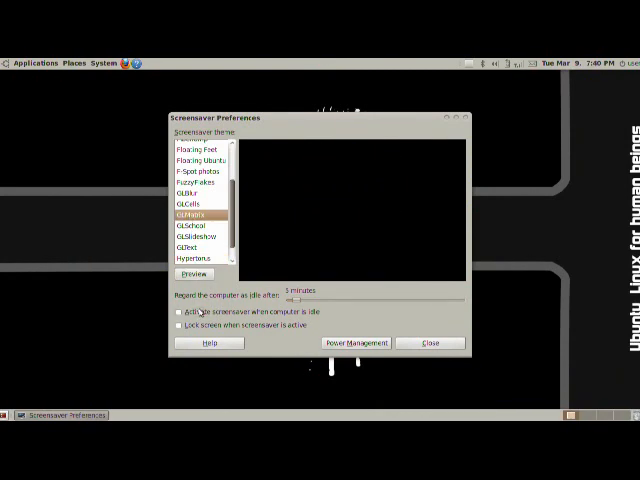
pyautogui.click(231, 312)
pyautogui.moveTo(290, 299); pyautogui.dragTo(346, 299)
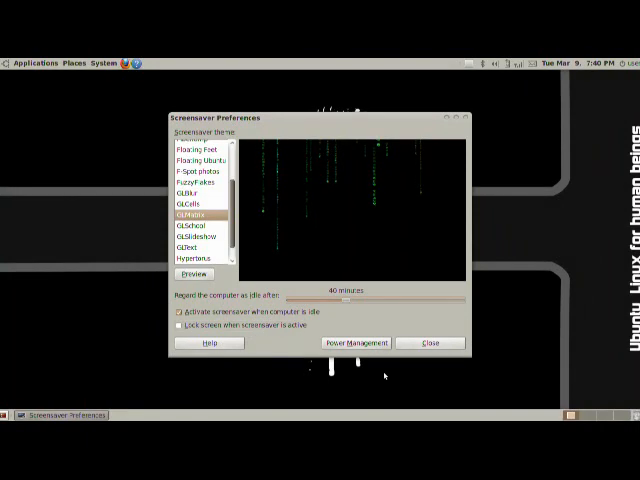
# Step: View the Power Management settings briefly, then close Screensaver Preferences
pyautogui.click(365, 347)
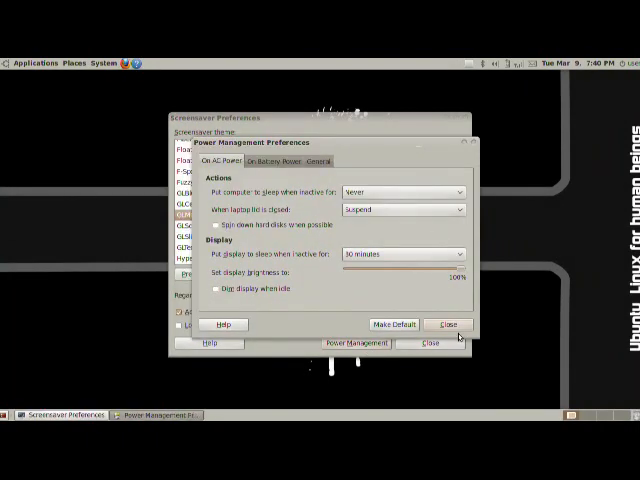
pyautogui.click(450, 325)
pyautogui.click(450, 344)
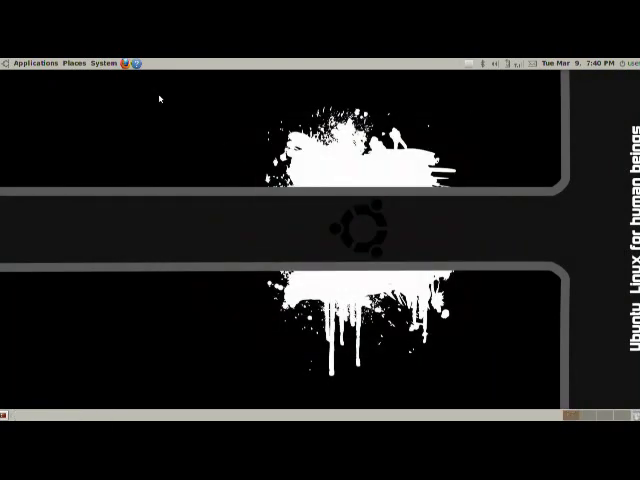
# Step: Enable window and button sounds in Sound Preferences, glancing at Help along the way
pyautogui.click(108, 66)
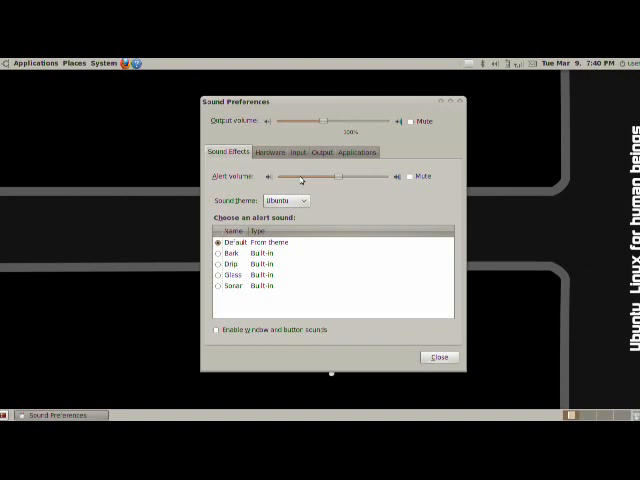
pyautogui.click(275, 331)
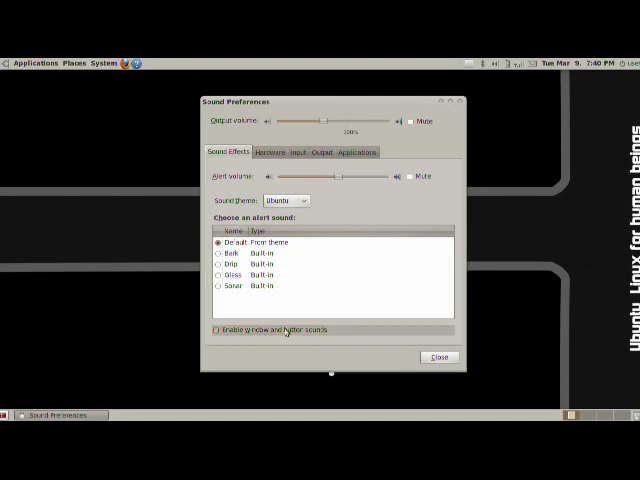
pyautogui.click(135, 63)
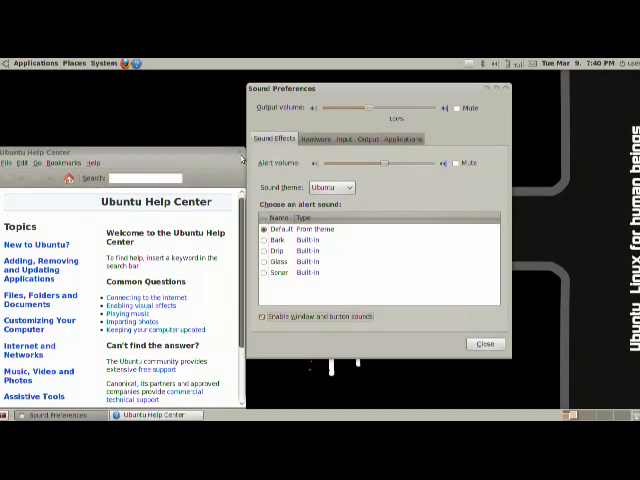
pyautogui.hotkey('ctrl', 'w')
pyautogui.click(104, 63)
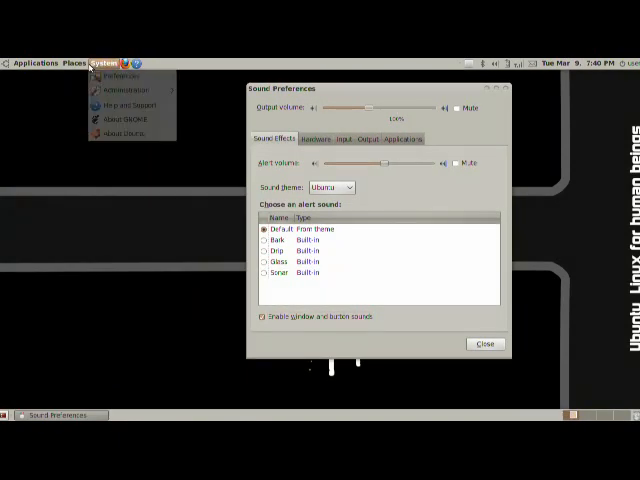
pyautogui.click(104, 63)
pyautogui.moveTo(372, 88); pyautogui.dragTo(317, 85)
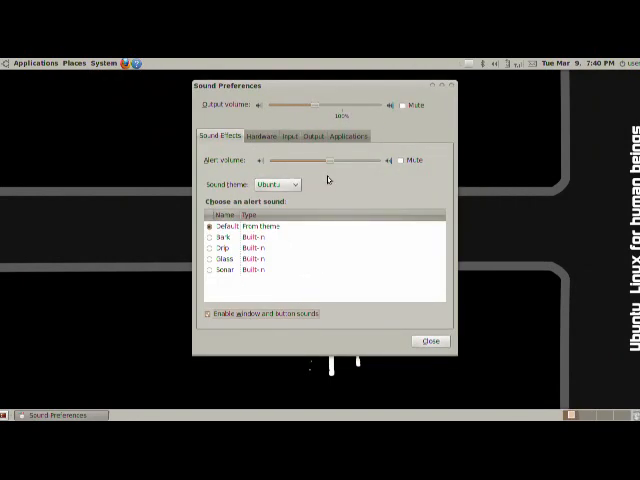
# Step: Keep Ubuntu as the sound theme and show the Hardware settings
pyautogui.click(269, 184)
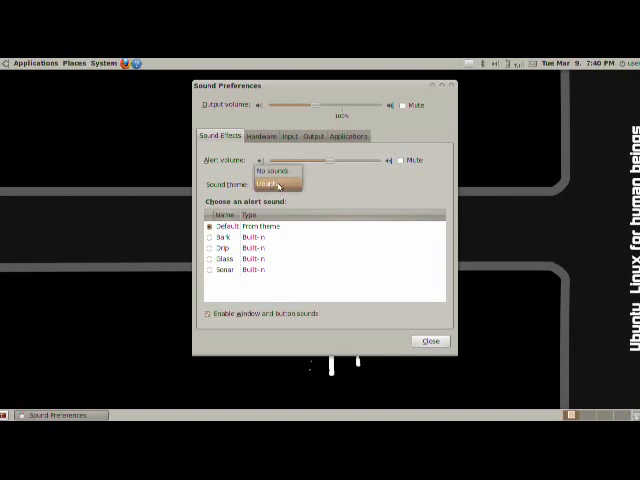
pyautogui.click(284, 185)
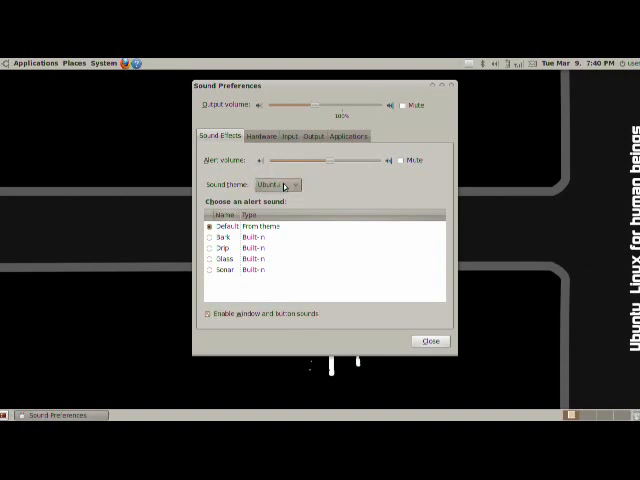
pyautogui.click(261, 138)
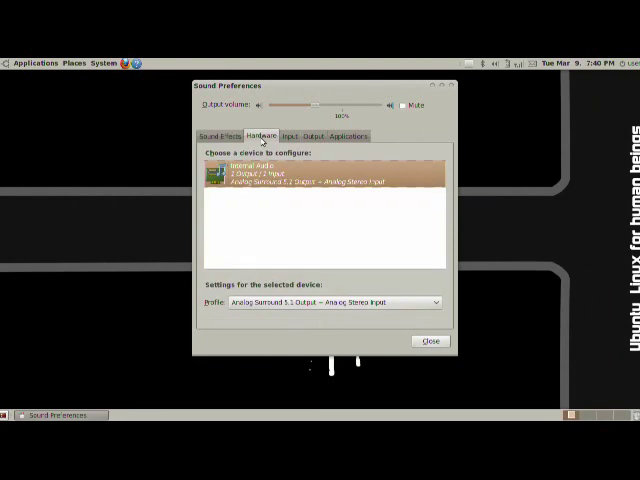
# Step: Set the profile to Analog Surround 5.1 Output + Analog Stereo Input and show the Input settings
pyautogui.click(277, 305)
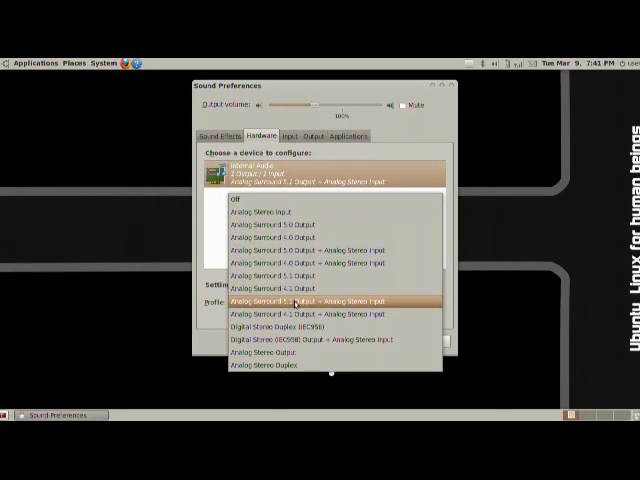
pyautogui.click(376, 305)
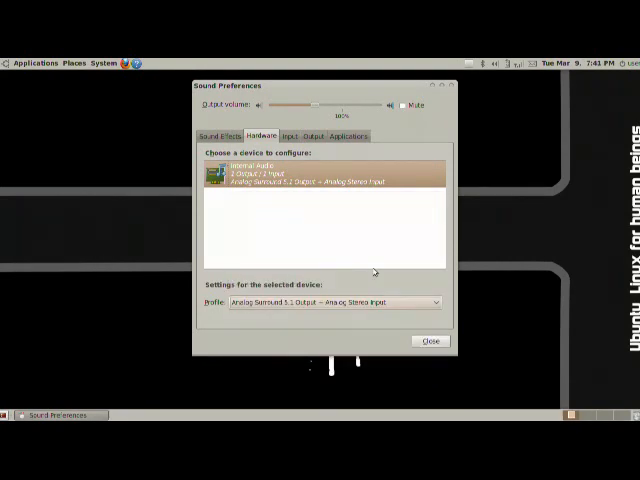
pyautogui.click(291, 136)
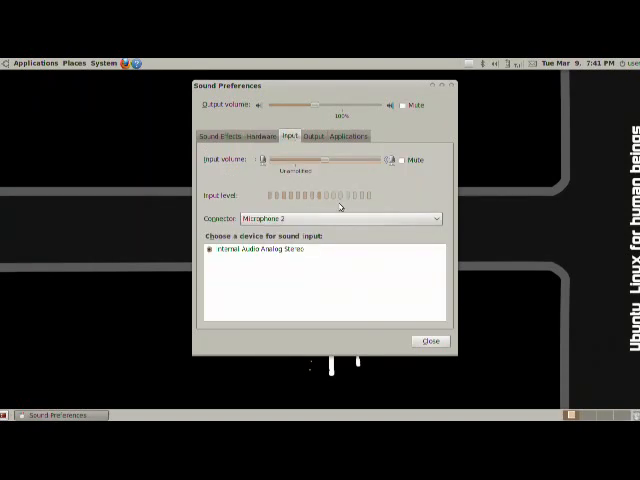
# Step: Keep Microphone 2 as the input connector and show the Output settings
pyautogui.click(310, 220)
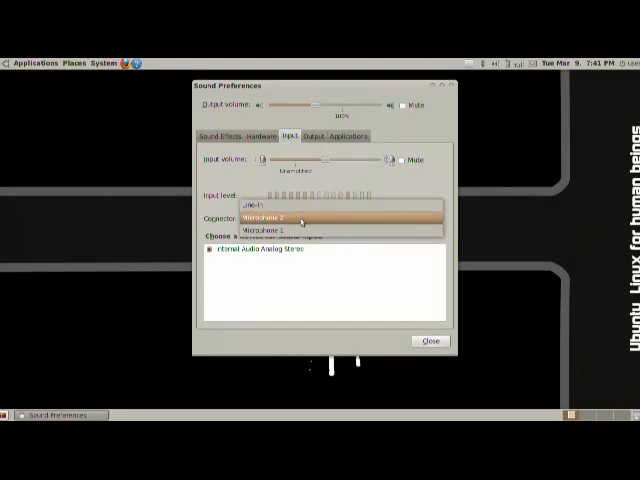
pyautogui.click(301, 222)
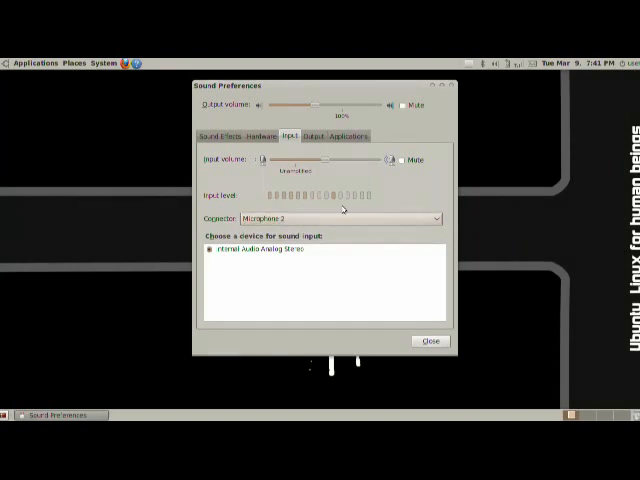
pyautogui.click(321, 140)
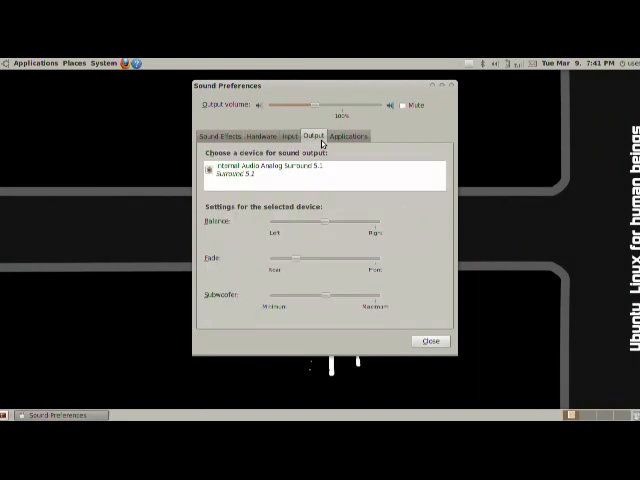
# Step: Select the Internal Audio Analog Surround 5.1 output device, view Applications volumes, and launch Firefox
pyautogui.click(231, 169)
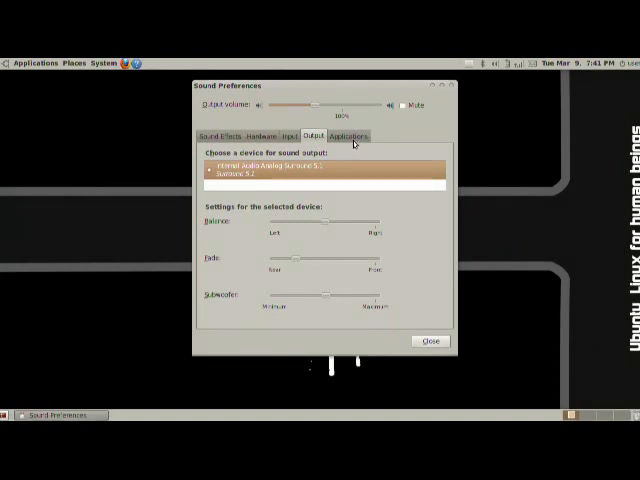
pyautogui.click(352, 142)
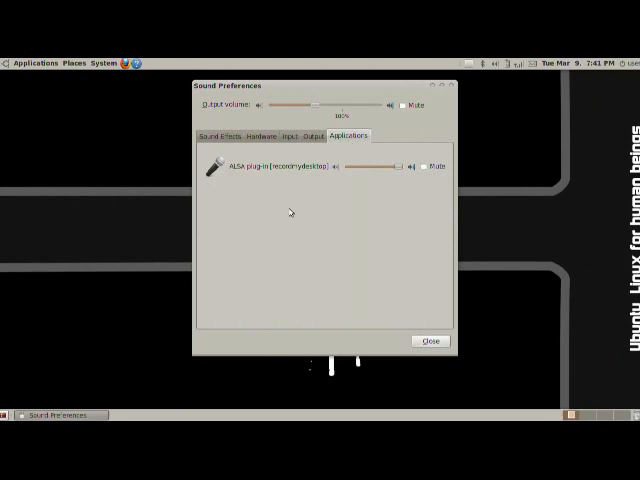
pyautogui.click(127, 64)
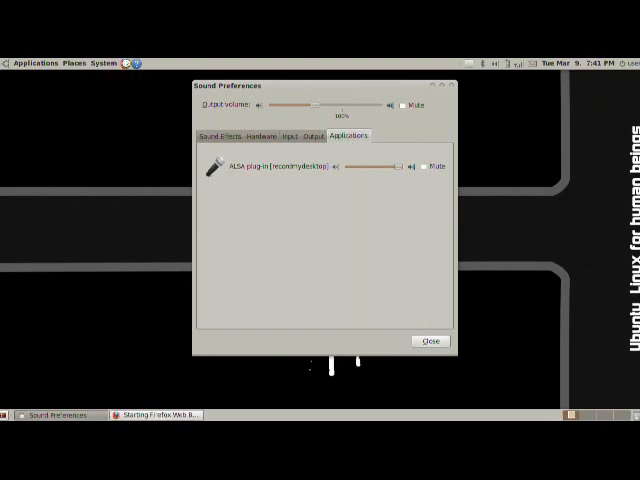
# Step: Launch the Ubuntu Help Center, glance at Sound Preferences tabs, and close Sound Preferences
pyautogui.click(136, 63)
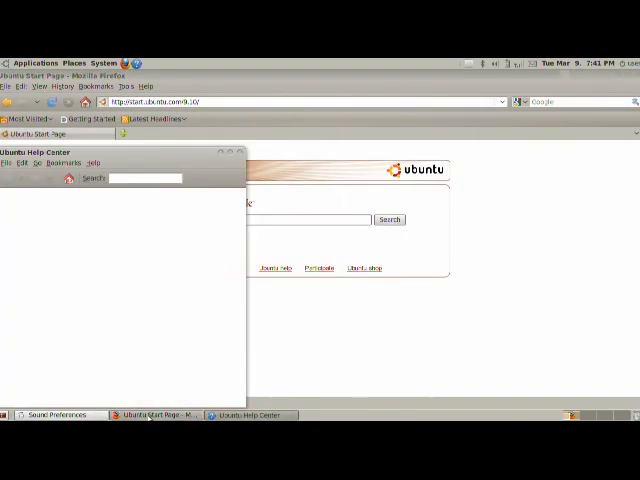
pyautogui.click(57, 414)
pyautogui.click(290, 136)
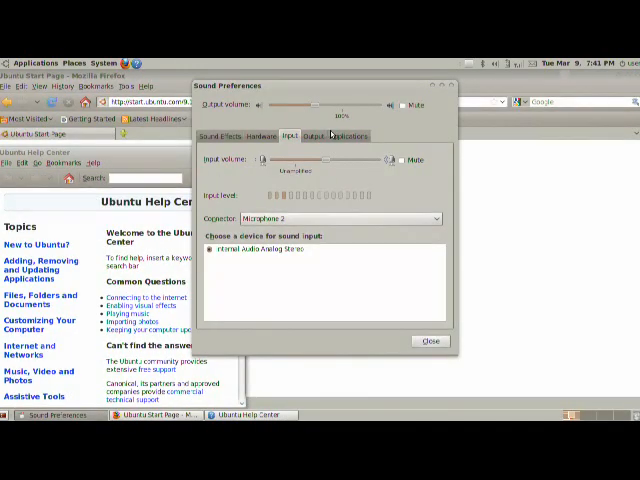
pyautogui.click(340, 135)
pyautogui.press('Escape')
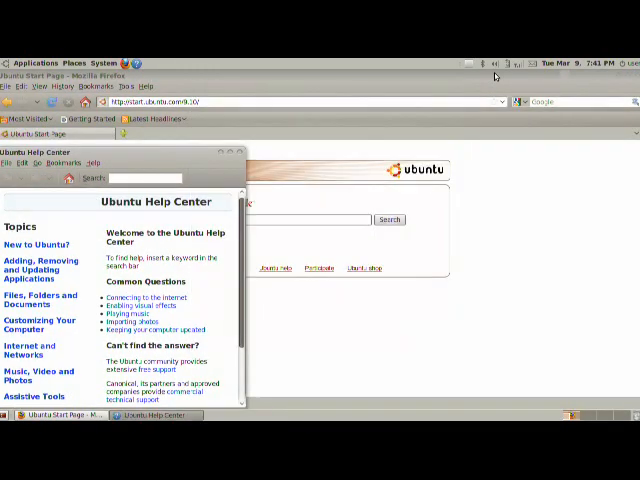
# Step: Reopen Sound Preferences from the volume applet, view Applications, close it and bring Firefox forward
pyautogui.rightClick(504, 63)
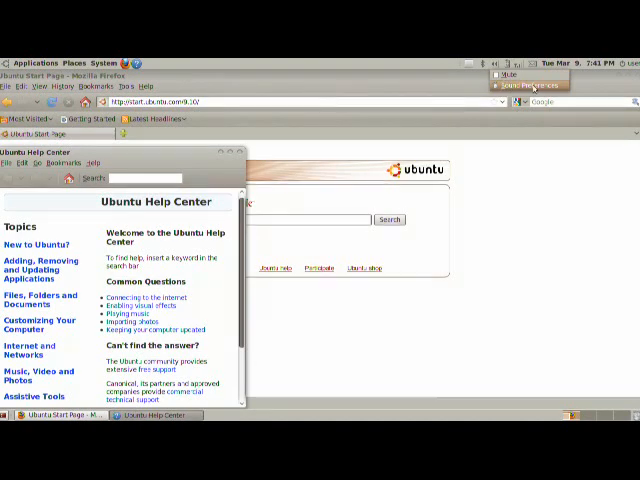
pyautogui.click(497, 68)
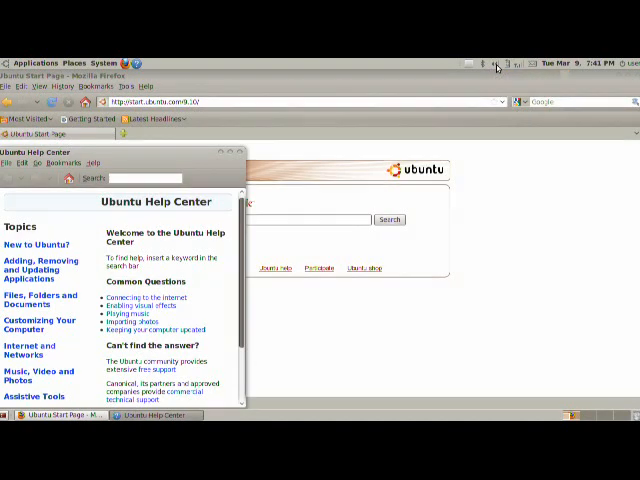
pyautogui.rightClick(497, 66)
pyautogui.click(503, 83)
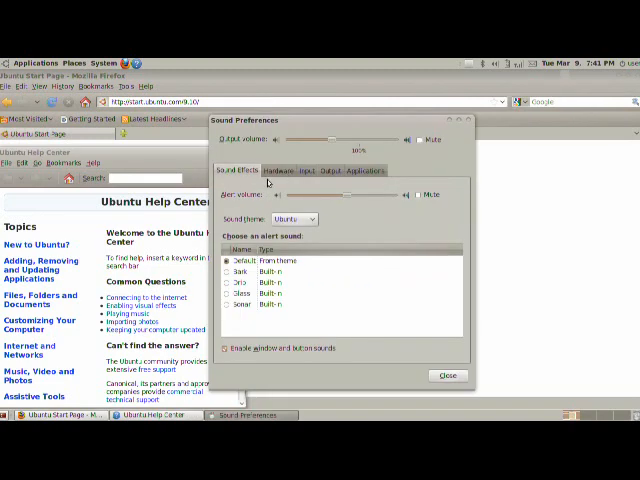
pyautogui.click(358, 172)
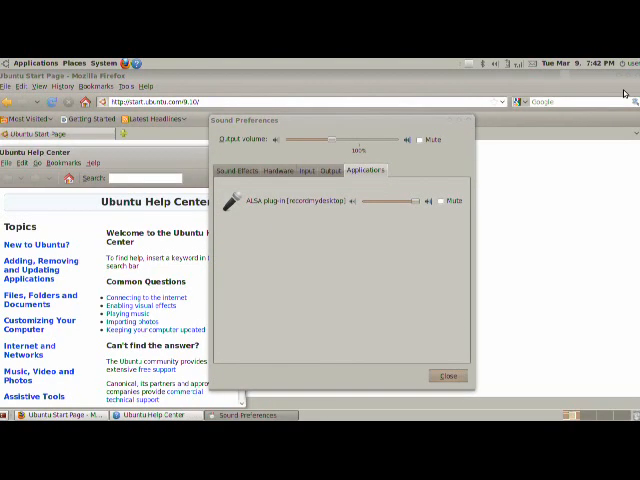
pyautogui.hotkey('alt', 'F4')
pyautogui.click(559, 103)
# Step: Close Firefox and the Help Center window
pyautogui.hotkey('alt', 'F4')
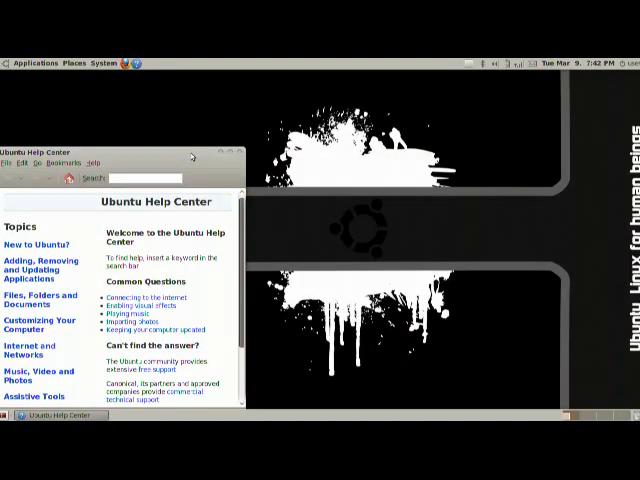
pyautogui.moveTo(193, 157); pyautogui.dragTo(414, 119)
pyautogui.click(459, 114)
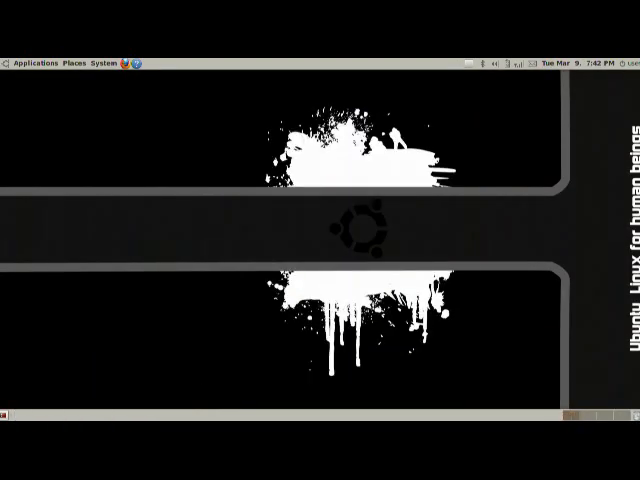
# Step: Reopen Sound Preferences from the volume applet, raise output volume near maximum, and close it
pyautogui.rightClick(494, 63)
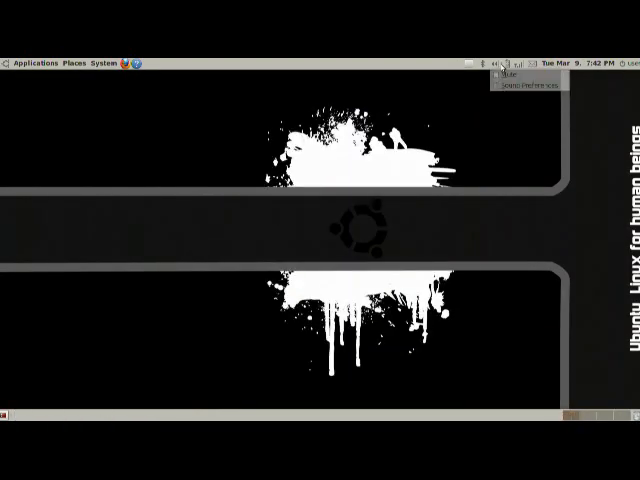
pyautogui.click(515, 83)
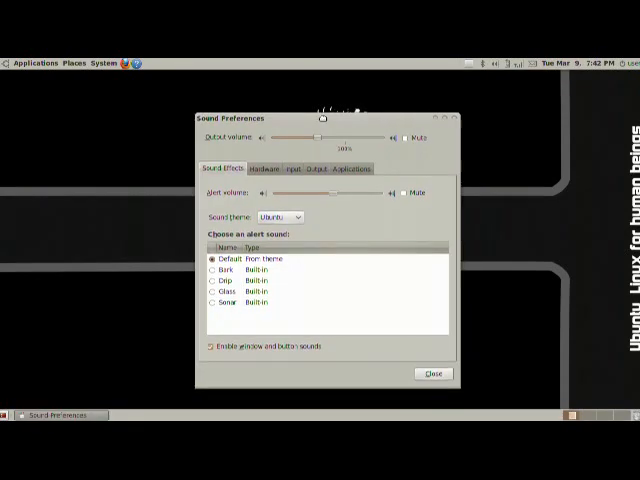
pyautogui.click(343, 167)
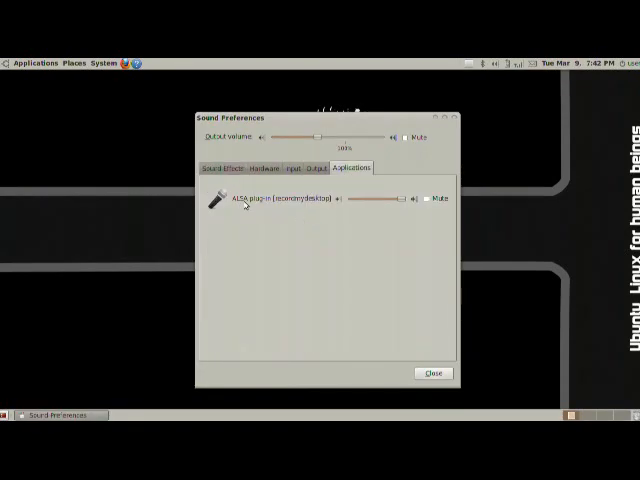
pyautogui.click(313, 167)
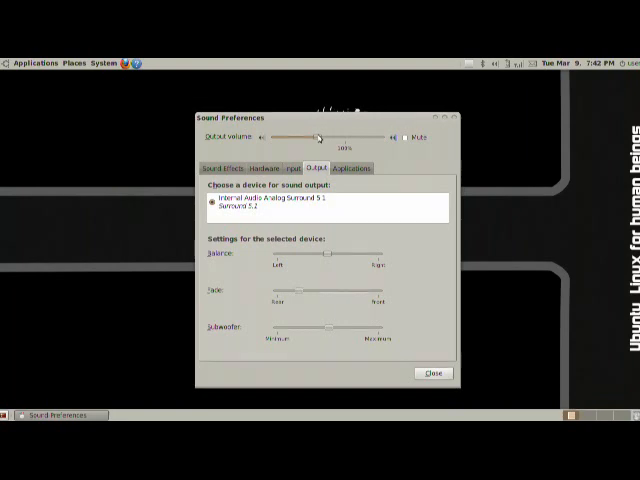
pyautogui.moveTo(320, 139)
pyautogui.mouseDown()
pyautogui.moveTo(352, 140)
pyautogui.moveTo(345, 144)
pyautogui.mouseUp()
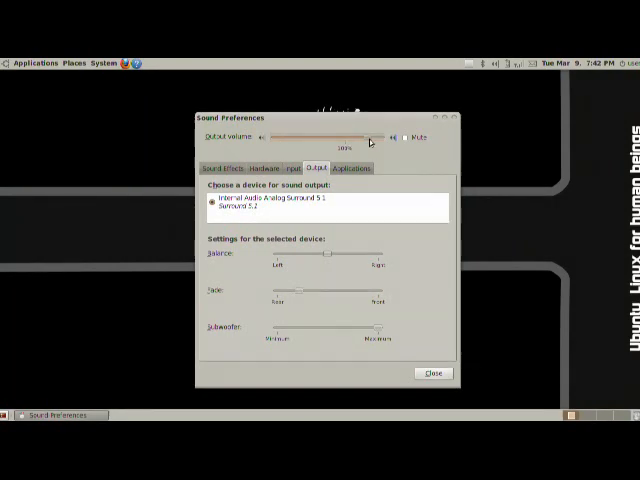
pyautogui.moveTo(369, 142); pyautogui.dragTo(381, 139)
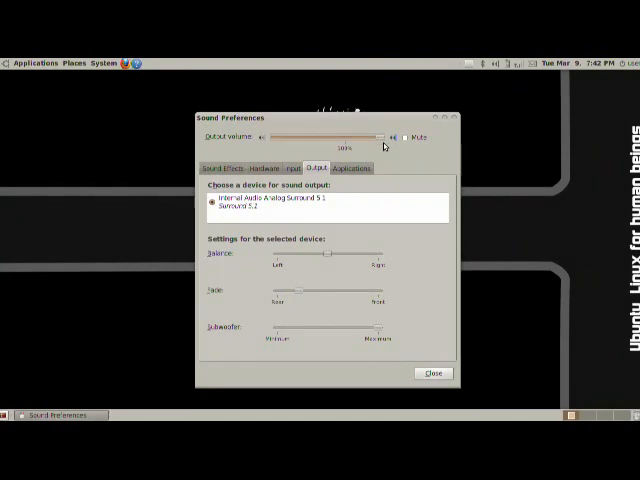
pyautogui.click(434, 376)
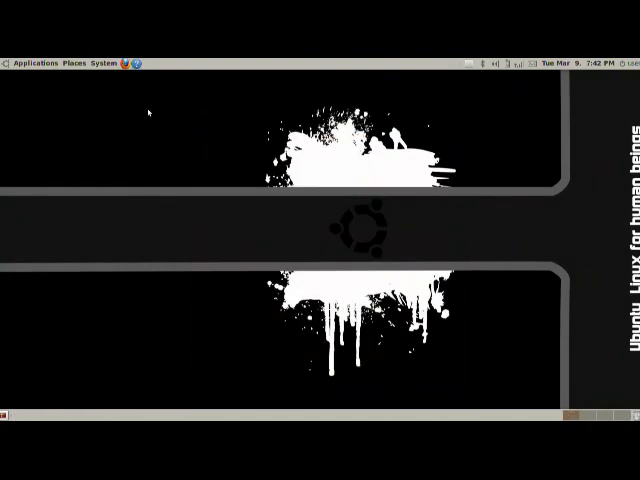
pyautogui.click(103, 63)
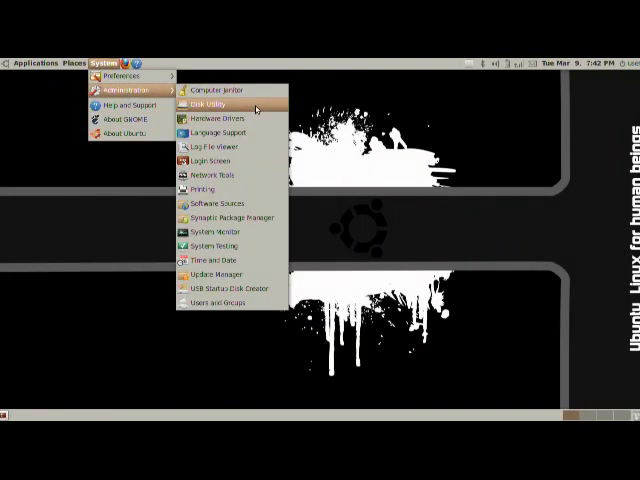
pyautogui.moveTo(122, 76)
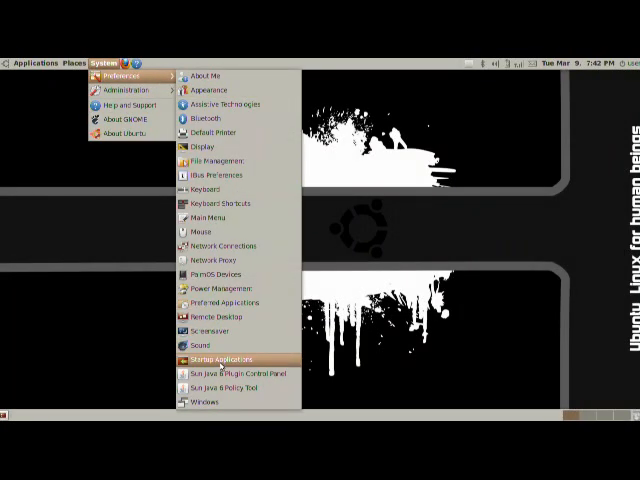
# Step: In Startup Applications, untick then re-tick Check for new hardware drivers
pyautogui.click(221, 368)
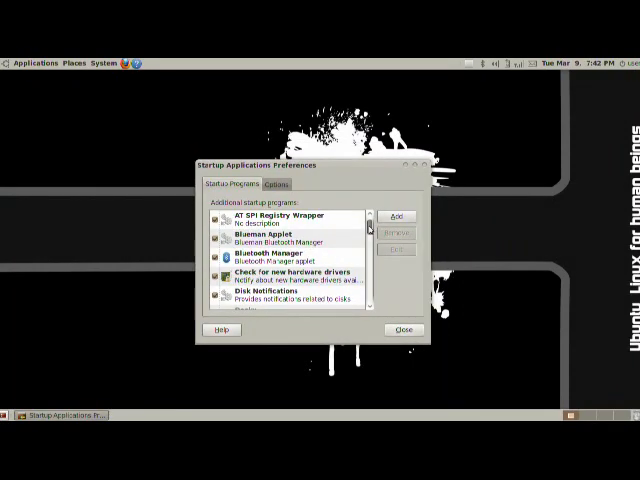
pyautogui.moveTo(369, 230); pyautogui.dragTo(369, 272)
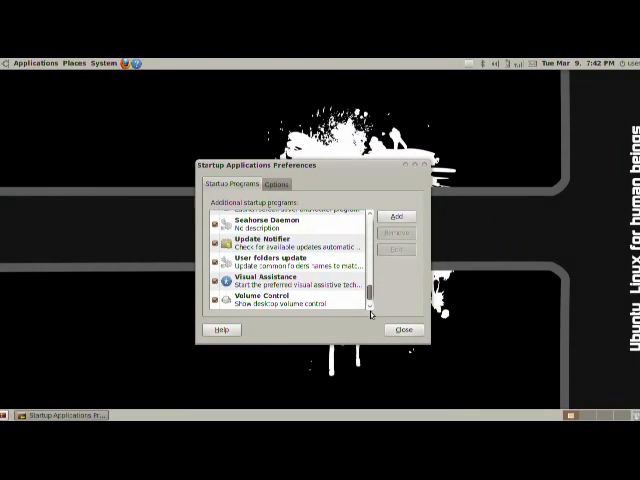
pyautogui.scroll(5, 264, 271)
pyautogui.scroll(-1, 276, 274)
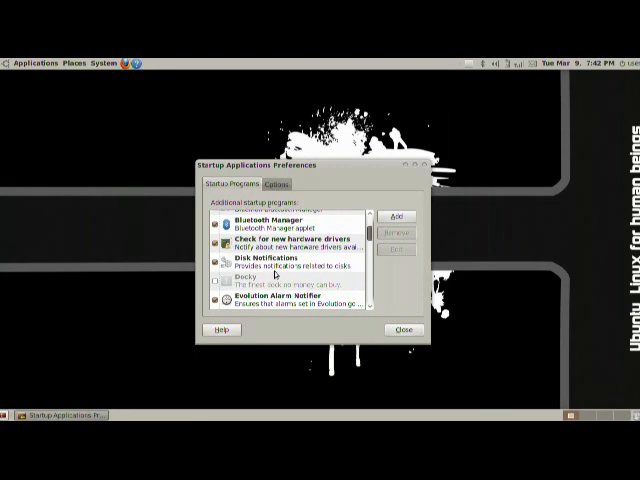
pyautogui.scroll(1, 276, 265)
pyautogui.click(271, 264)
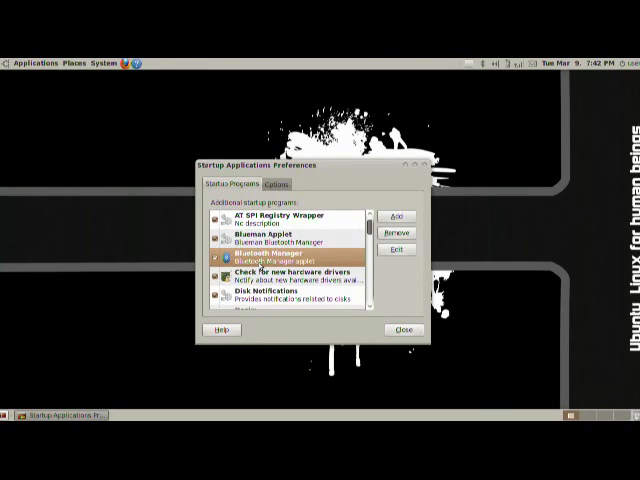
pyautogui.click(271, 276)
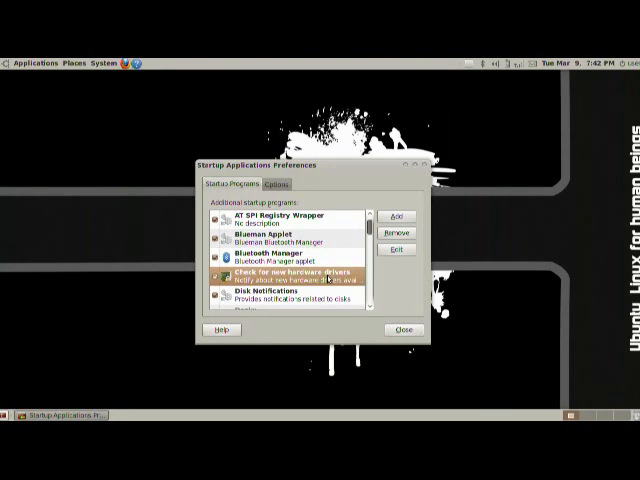
pyautogui.click(214, 277)
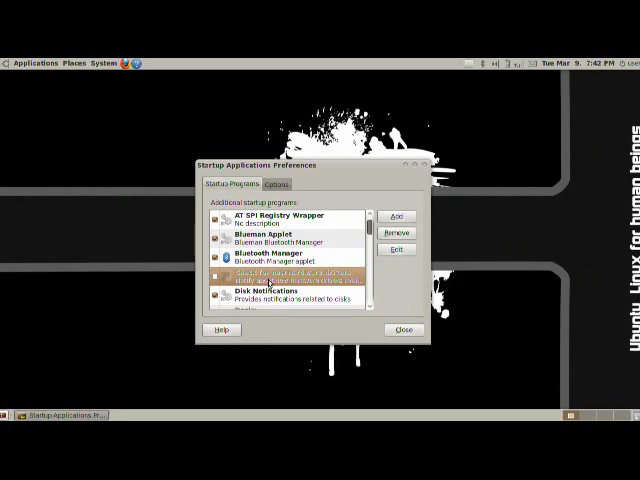
pyautogui.click(215, 278)
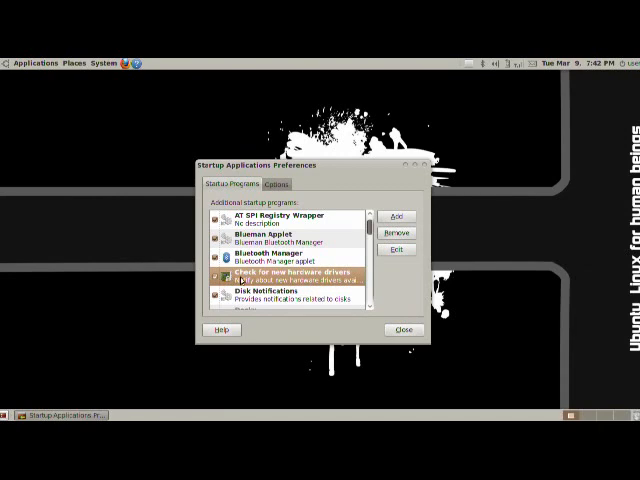
pyautogui.scroll(-2, 240, 280)
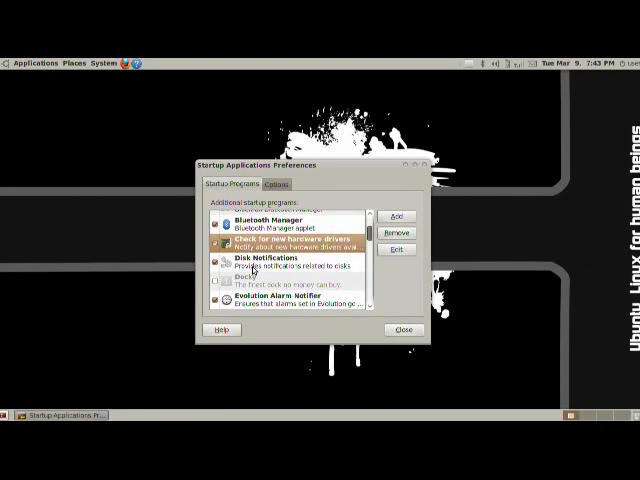
pyautogui.scroll(-2, 250, 270)
# Step: Browse Evolution Alarm Notifier, GNOME Login Sound and Network Manager entries, then start adding a startup program
pyautogui.click(284, 269)
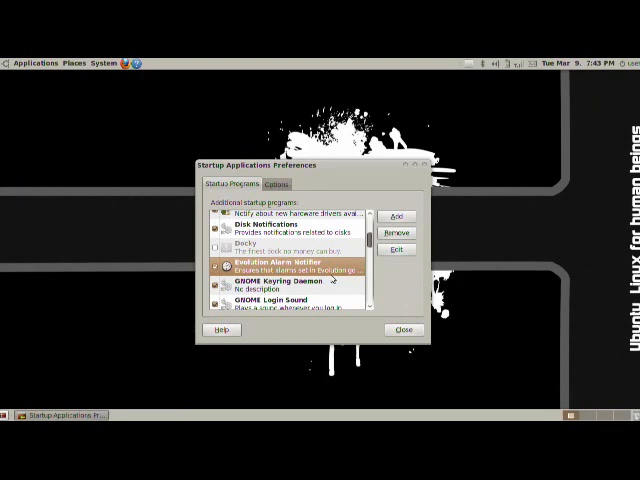
pyautogui.scroll(-1, 285, 265)
pyautogui.scroll(-2, 285, 265)
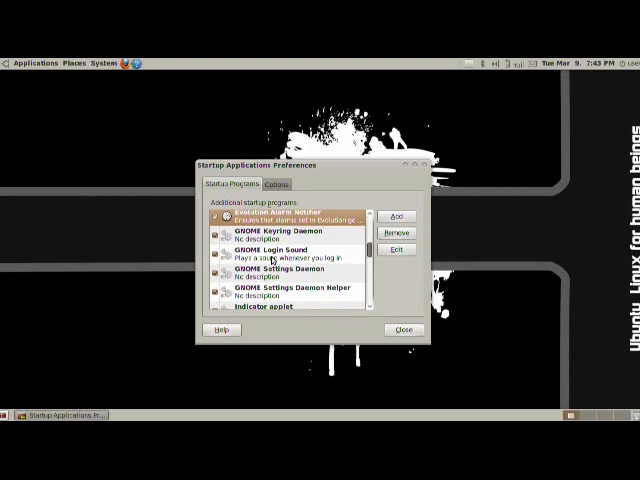
pyautogui.click(284, 258)
pyautogui.scroll(-3, 285, 265)
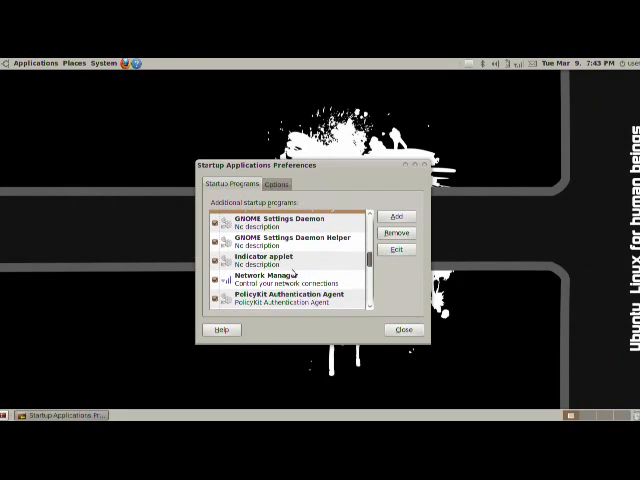
pyautogui.click(286, 279)
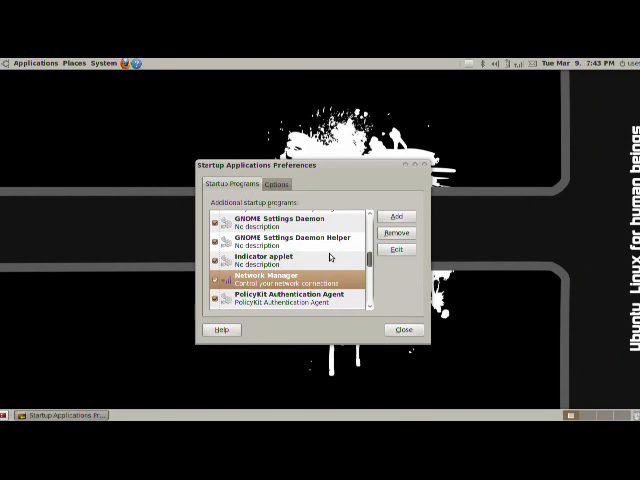
pyautogui.scroll(-1, 320, 260)
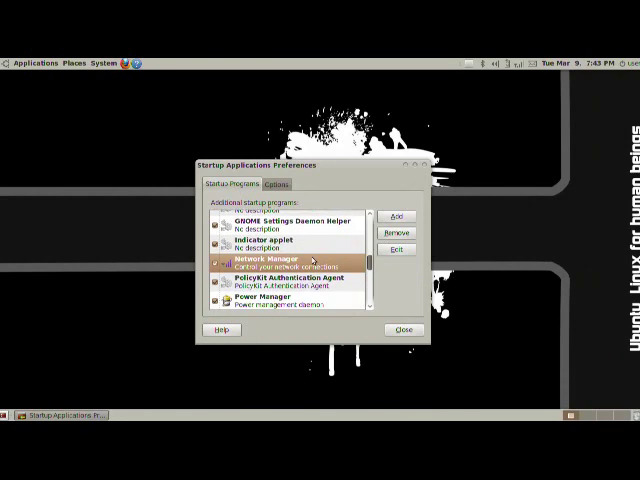
pyautogui.click(410, 219)
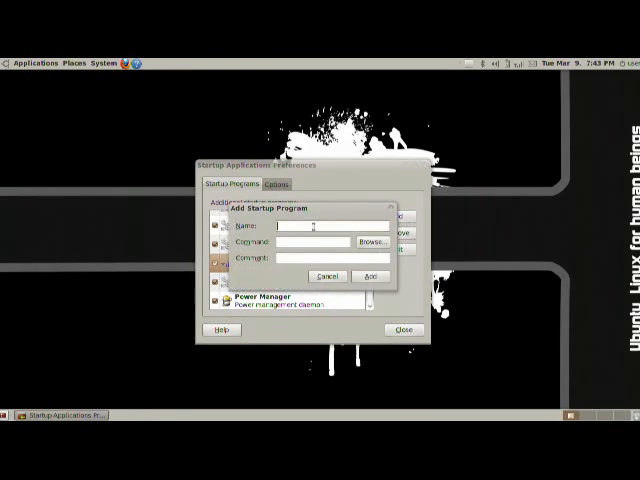
pyautogui.write('firefox')
# Step: Add a firefox startup entry with Name, Command and Comment filled as firefox
pyautogui.press('Tab')
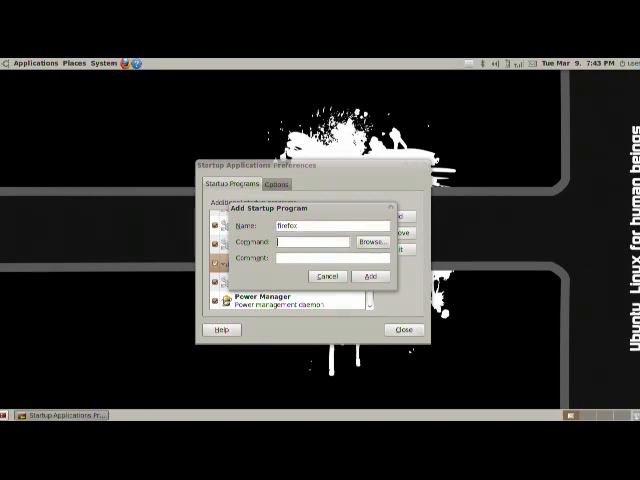
pyautogui.write('firefox')
pyautogui.press('Tab')
pyautogui.write('fi')
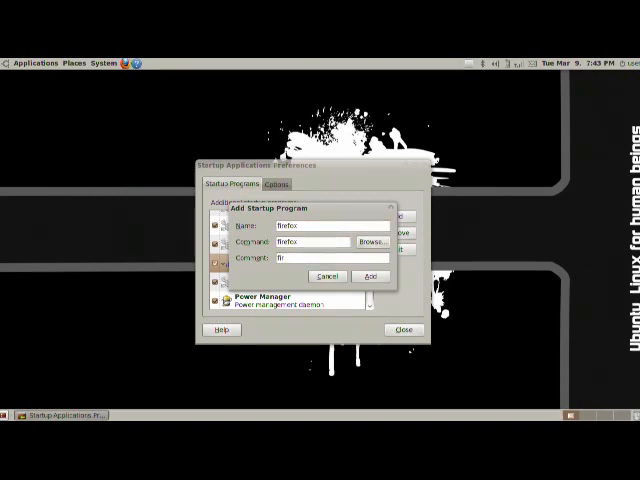
pyautogui.write('refox')
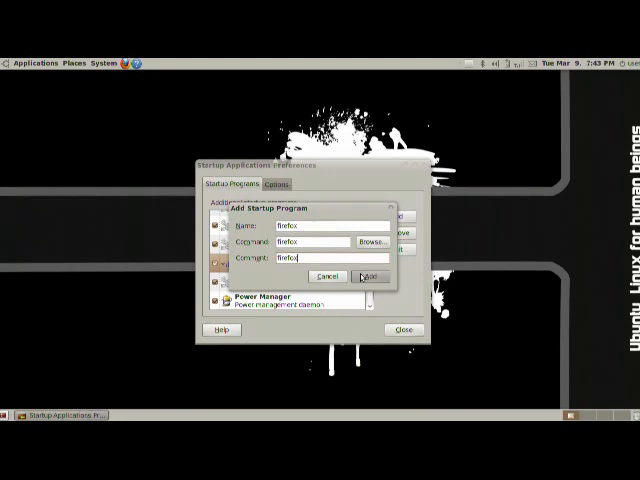
pyautogui.click(367, 276)
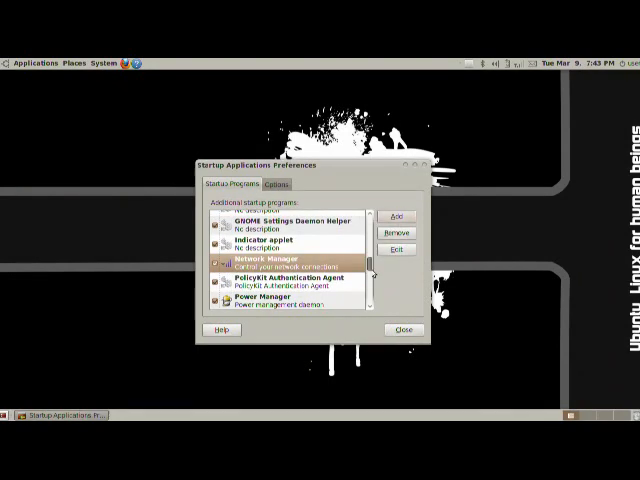
pyautogui.moveTo(370, 266); pyautogui.dragTo(370, 250)
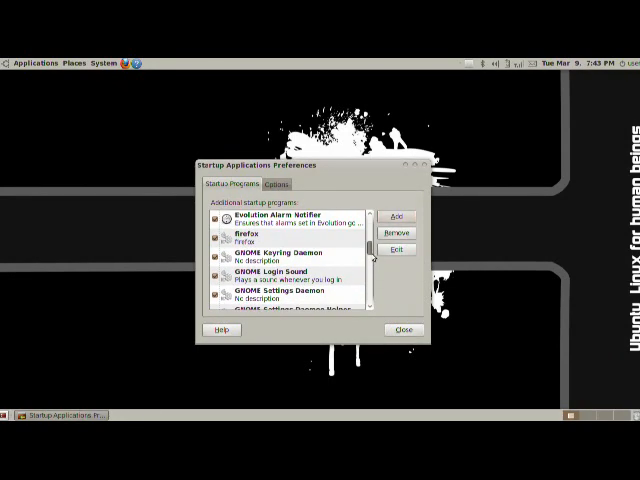
# Step: Remove the firefox startup entry again and switch to the session Options page
pyautogui.click(276, 246)
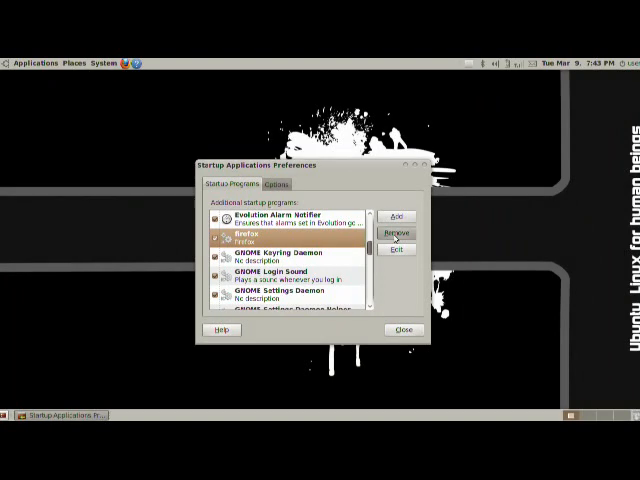
pyautogui.click(396, 236)
pyautogui.click(276, 185)
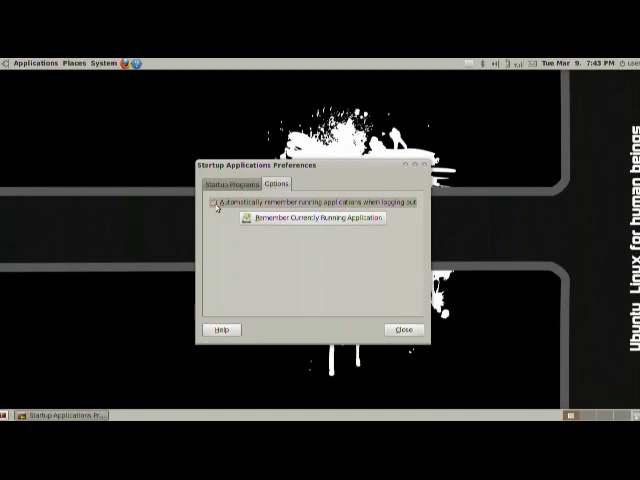
# Step: Remember the currently running applications, leaving automatic remembering at logout unchecked
pyautogui.moveTo(282, 164); pyautogui.dragTo(299, 130)
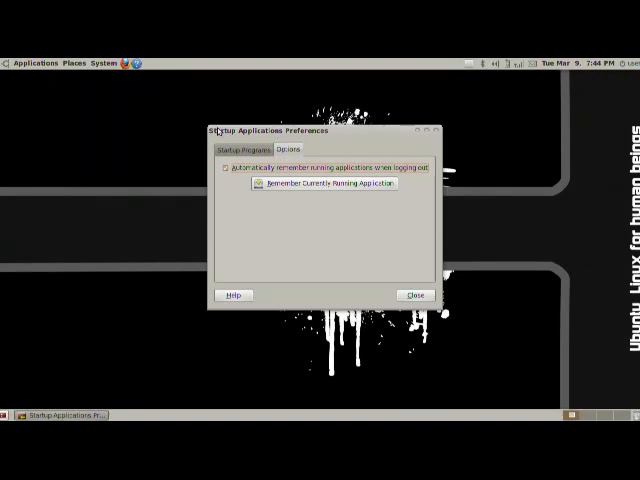
pyautogui.click(269, 187)
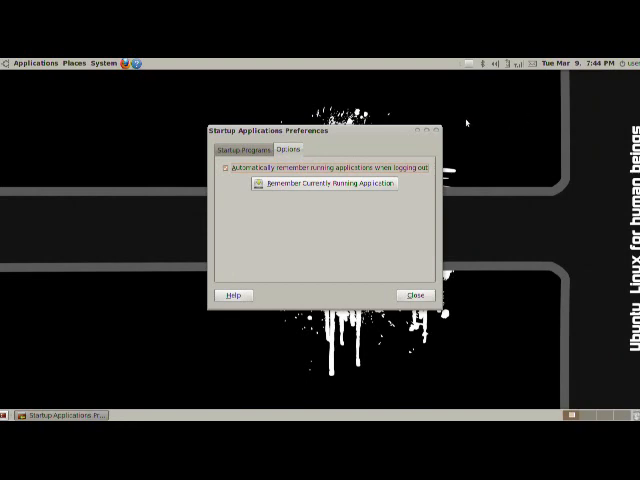
pyautogui.click(225, 167)
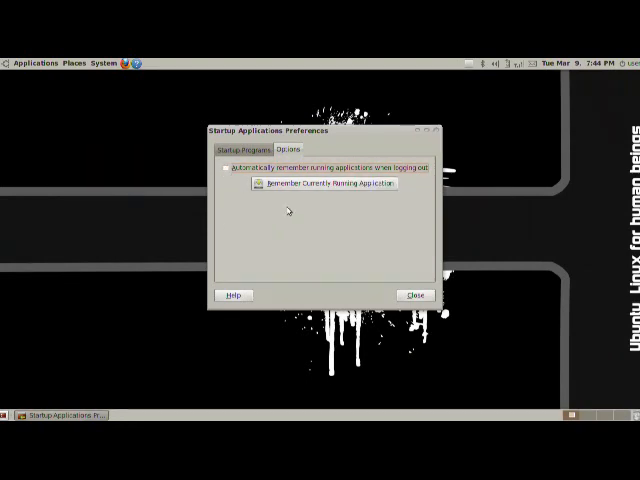
pyautogui.moveTo(302, 134); pyautogui.dragTo(304, 130)
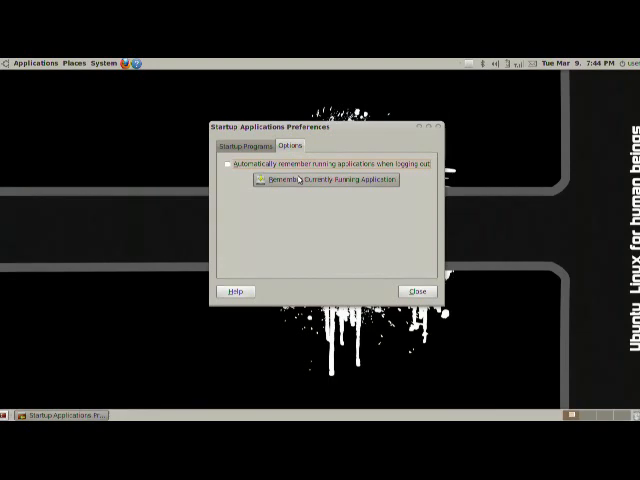
# Step: Return to Startup Programs, close Startup Applications Preferences and reopen the Preferences menu
pyautogui.click(246, 147)
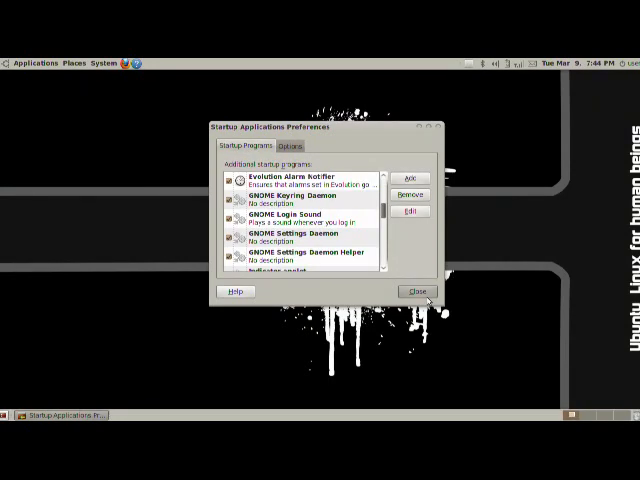
pyautogui.click(419, 291)
pyautogui.click(103, 63)
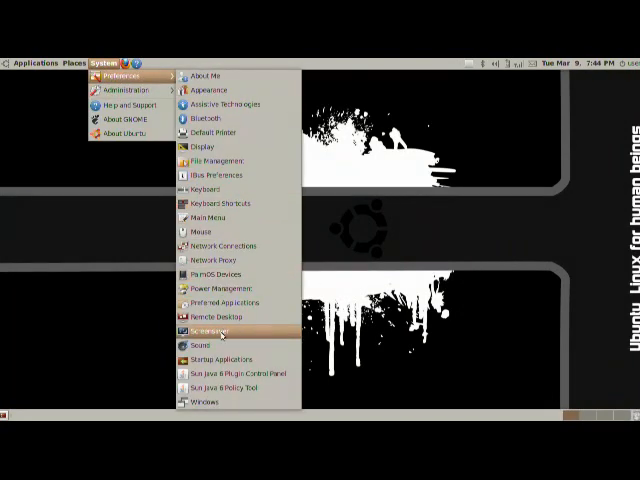
# Step: View the Sun Java 6 Plugin Control Panel's General tab, close it and reopen Preferences
pyautogui.click(271, 388)
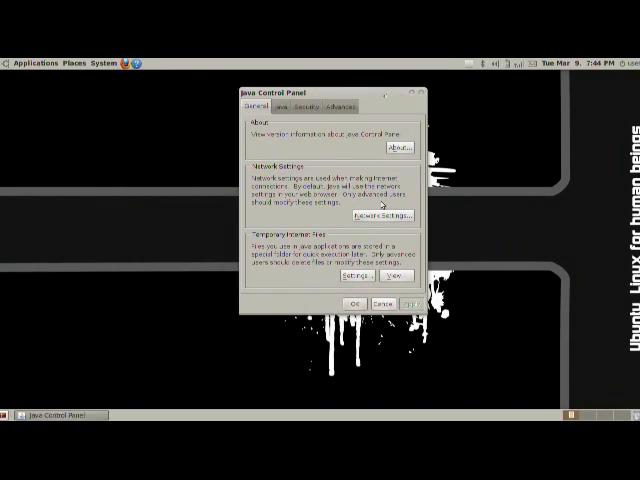
pyautogui.click(421, 93)
pyautogui.click(104, 63)
pyautogui.moveTo(122, 76)
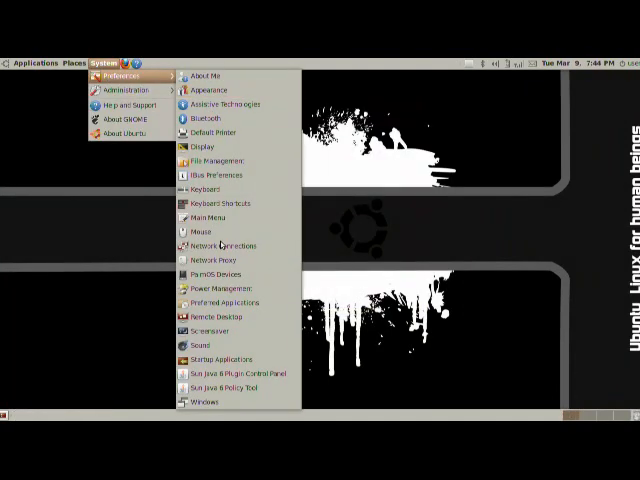
# Step: Open Window Preferences and turn on selecting windows when the mouse moves over them
pyautogui.click(228, 403)
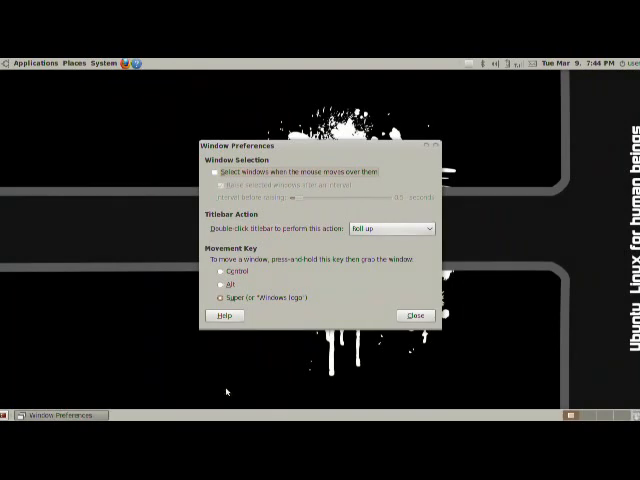
pyautogui.moveTo(291, 150)
pyautogui.mouseDown()
pyautogui.moveTo(307, 143)
pyautogui.moveTo(239, 132)
pyautogui.mouseUp()
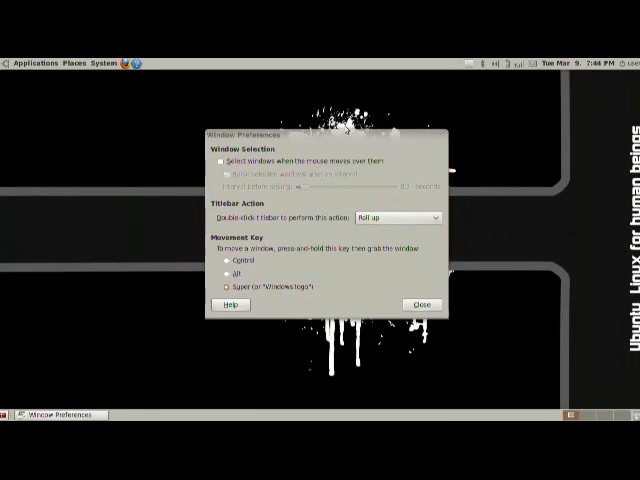
pyautogui.moveTo(333, 142)
pyautogui.mouseDown()
pyautogui.moveTo(379, 136)
pyautogui.moveTo(376, 97)
pyautogui.moveTo(360, 110)
pyautogui.mouseUp()
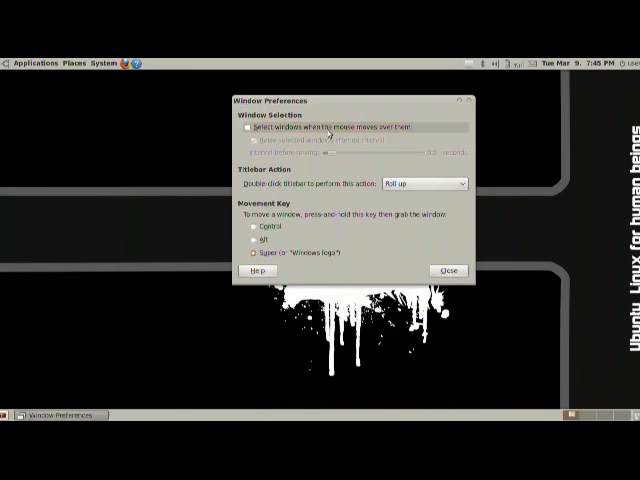
pyautogui.click(250, 128)
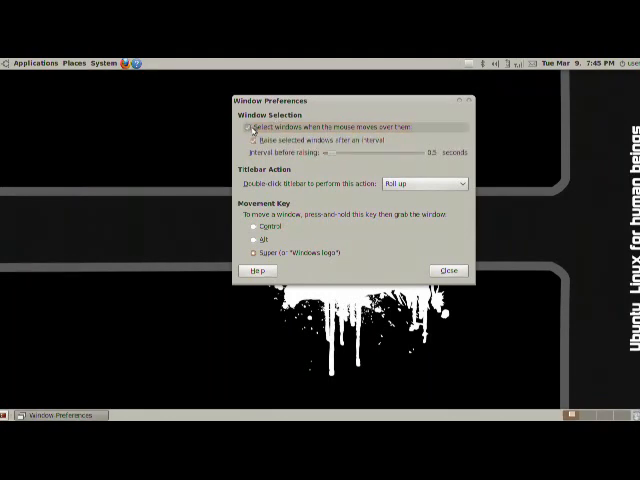
# Step: Briefly view the Ubuntu Help Center, then turn hover-to-select windows back off
pyautogui.click(136, 63)
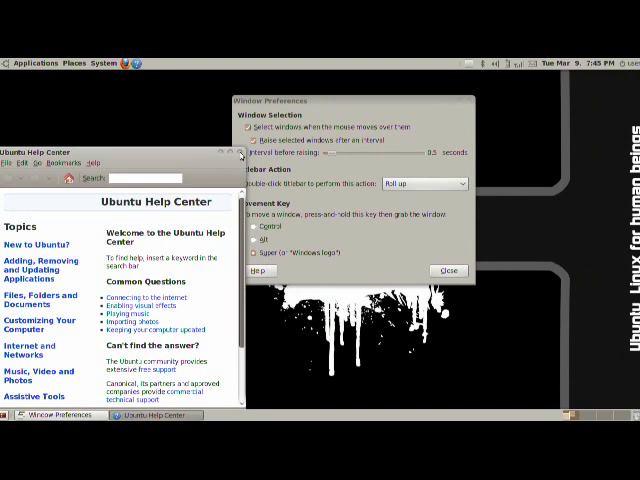
pyautogui.click(239, 154)
pyautogui.click(249, 127)
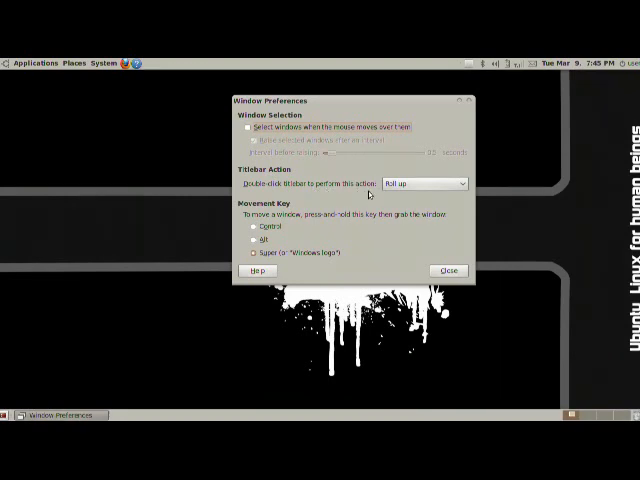
# Step: Keep Roll up as the titlebar double-click action and test rolling the dialog up and back
pyautogui.click(430, 185)
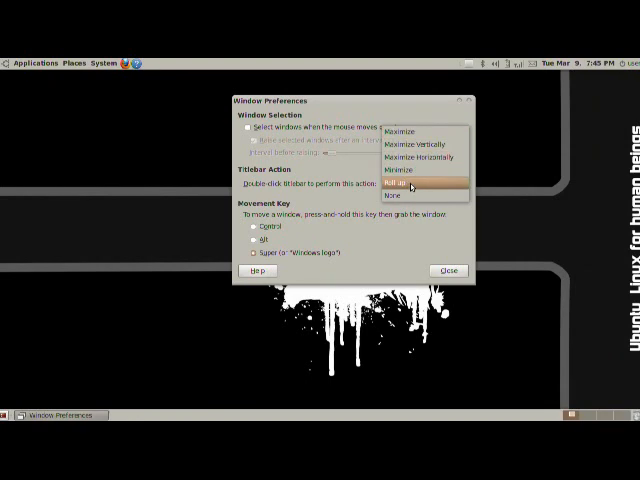
pyautogui.click(411, 185)
pyautogui.doubleClick(383, 103)
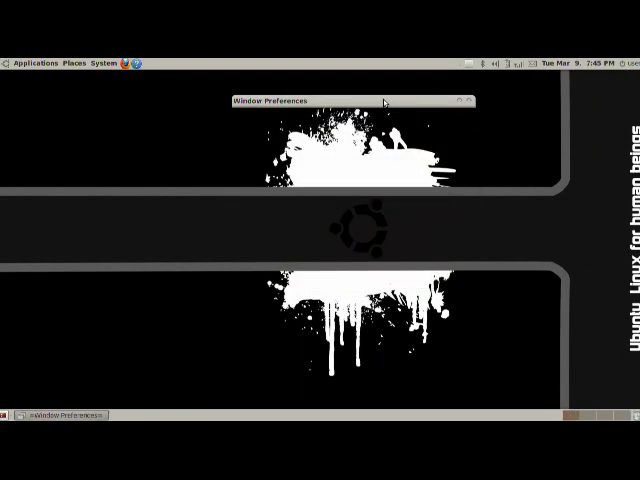
pyautogui.moveTo(383, 101); pyautogui.dragTo(202, 121)
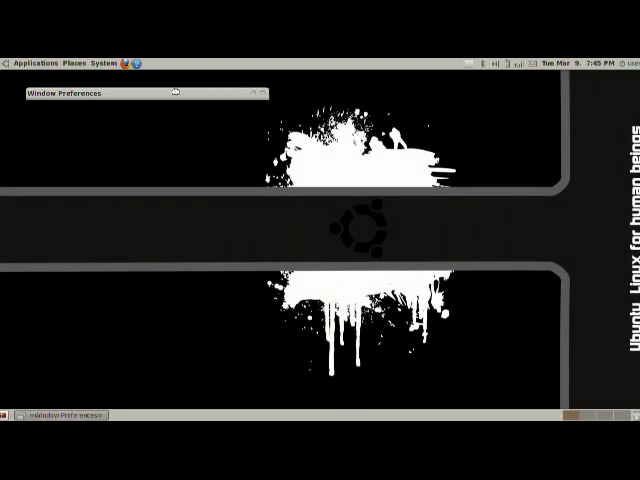
pyautogui.moveTo(202, 121); pyautogui.dragTo(168, 77)
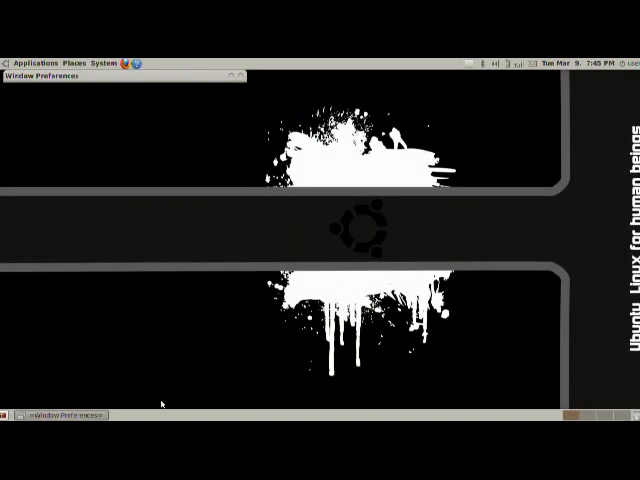
pyautogui.doubleClick(200, 77)
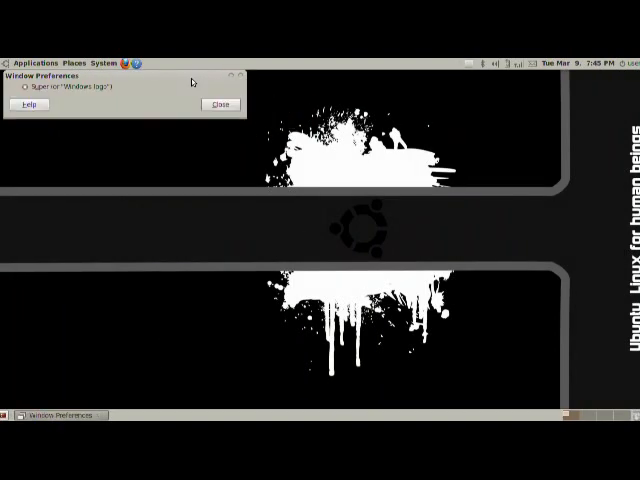
pyautogui.moveTo(177, 78); pyautogui.dragTo(328, 76)
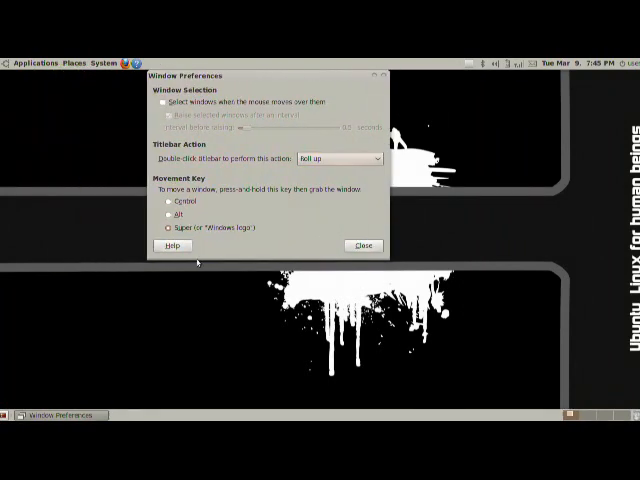
# Step: Make Alt the window movement key instead of Super
pyautogui.click(172, 215)
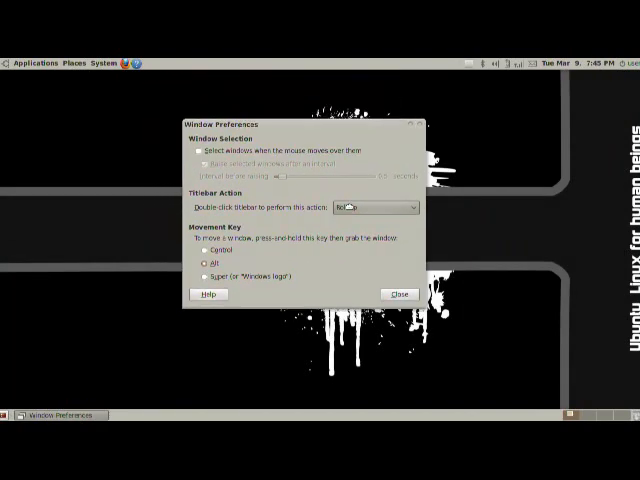
# Step: Alt-drag the Window Preferences dialog around the screen to test the movement key
pyautogui.moveTo(308, 158); pyautogui.dragTo(366, 199)
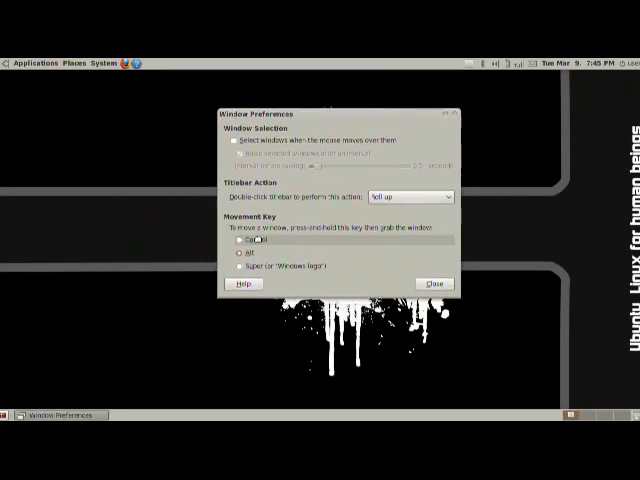
pyautogui.moveTo(246, 250); pyautogui.dragTo(270, 285)
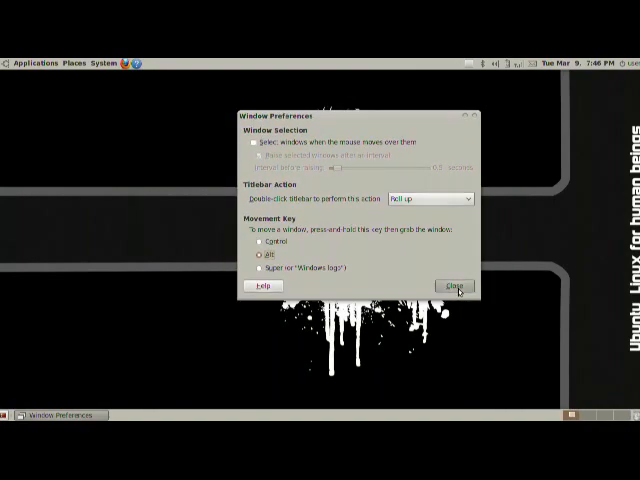
pyautogui.moveTo(364, 196)
pyautogui.mouseDown()
pyautogui.moveTo(202, 247)
pyautogui.moveTo(352, 205)
pyautogui.mouseUp()
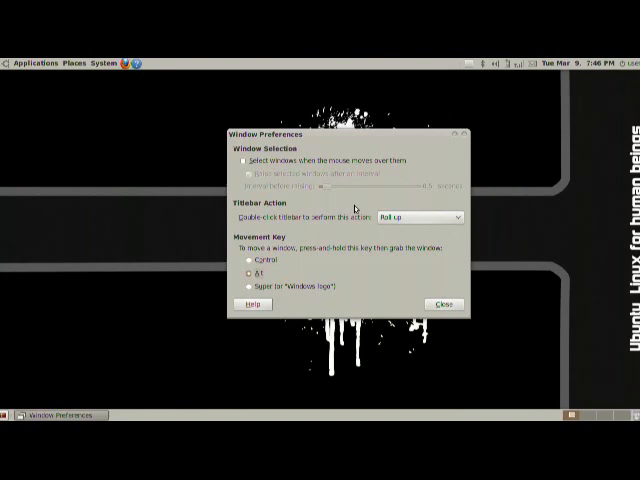
pyautogui.moveTo(353, 206); pyautogui.dragTo(27, 60)
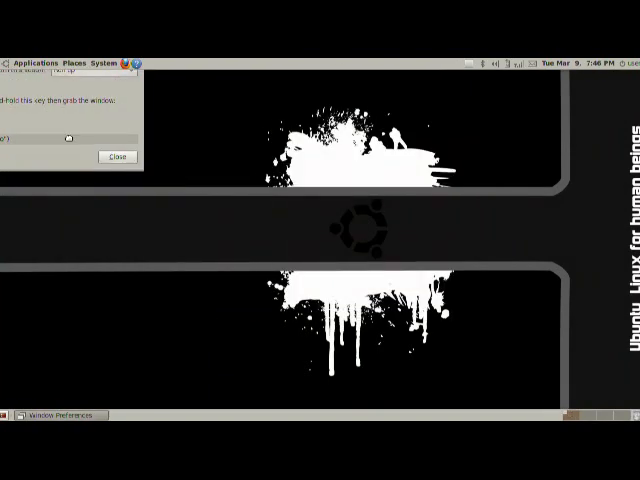
pyautogui.moveTo(69, 138); pyautogui.dragTo(61, 100)
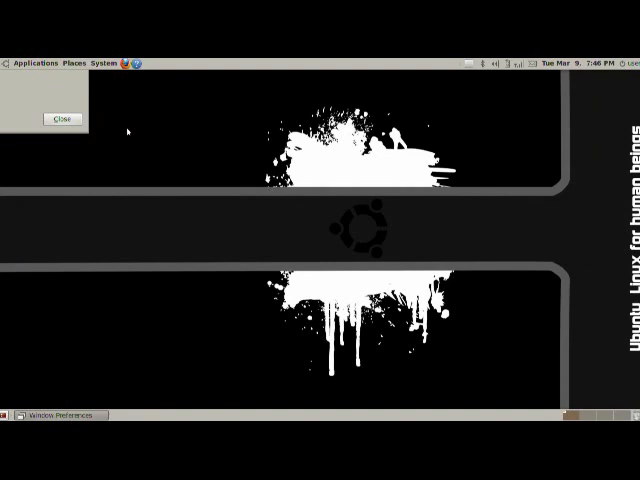
pyautogui.moveTo(30, 100); pyautogui.dragTo(371, 308)
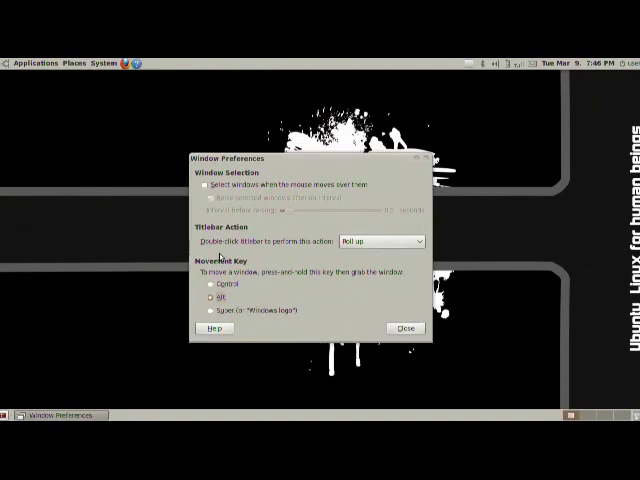
# Step: Set Super back as the window movement key and close Window Preferences
pyautogui.click(252, 317)
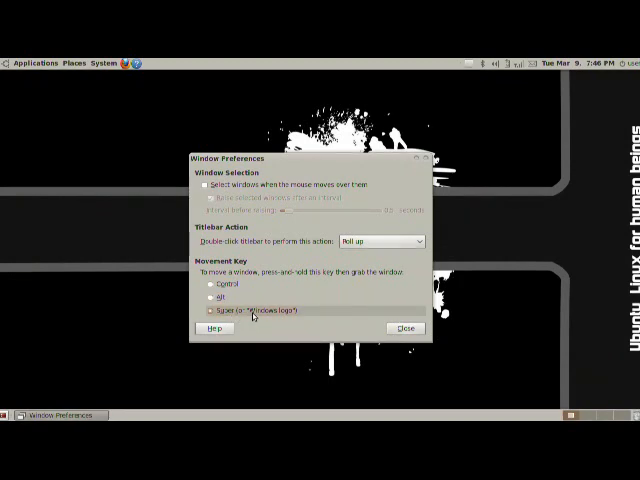
pyautogui.click(403, 329)
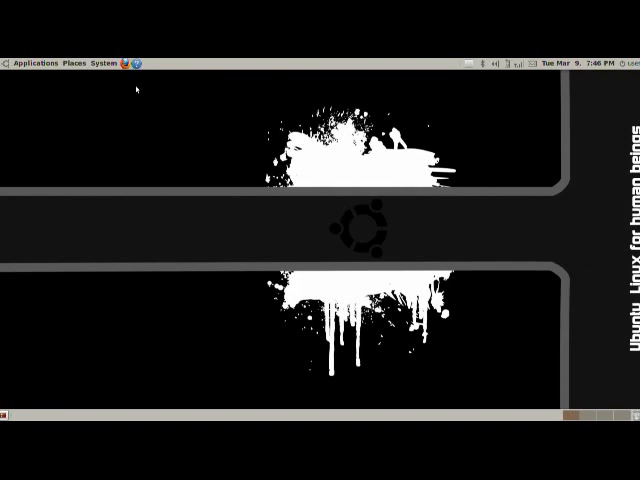
pyautogui.click(108, 64)
pyautogui.moveTo(127, 90)
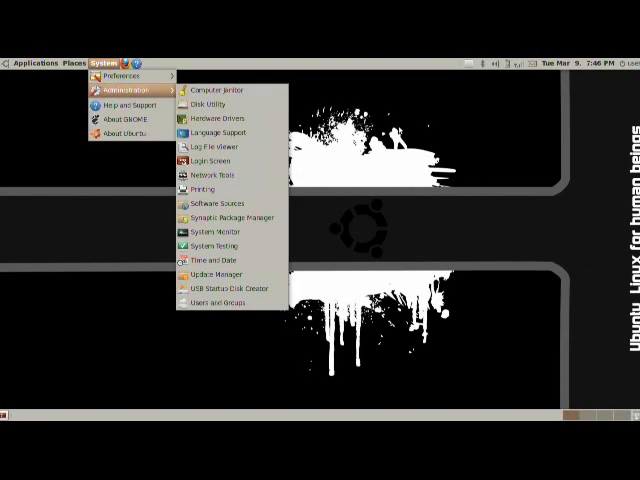
pyautogui.press('Escape')
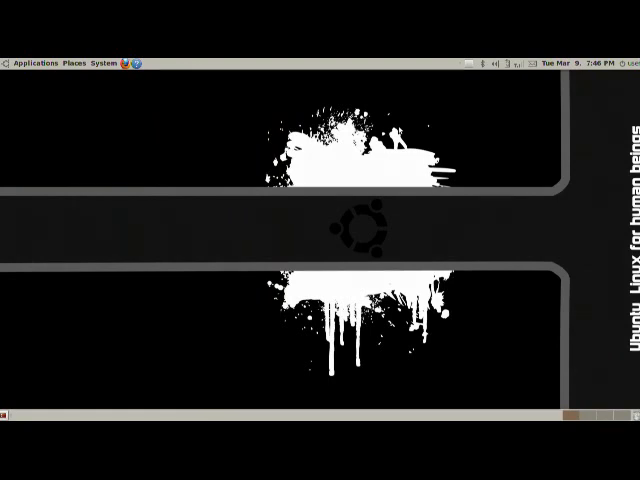